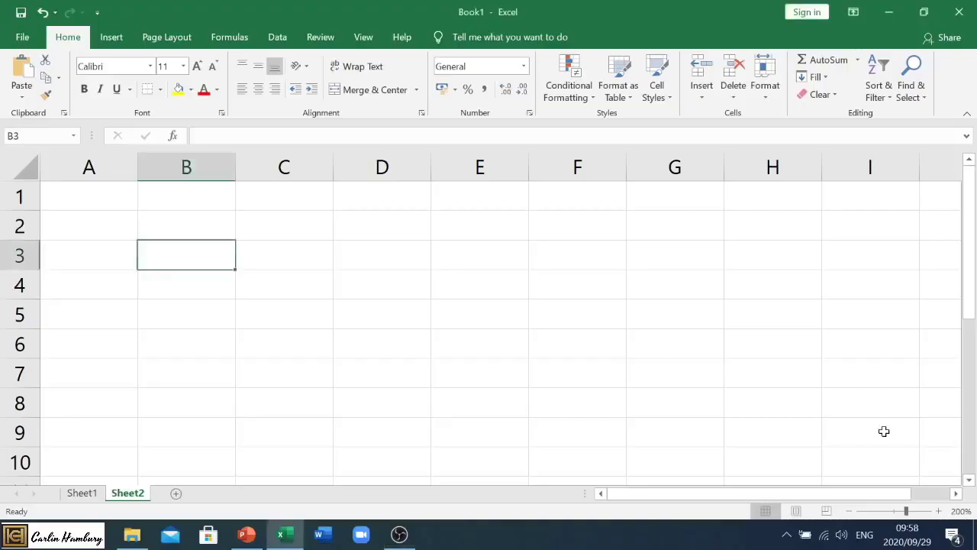
Reduce the blank Sheet2 zoom one notch, from 200% to 180%.
left_click(851, 512)
left_click(851, 511)
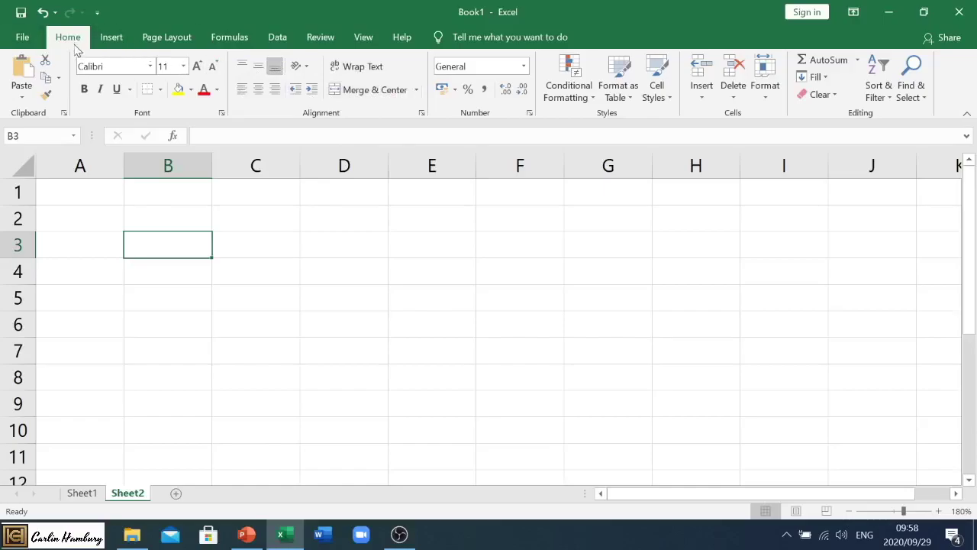
Enter a sample full name ending in '3rd' into cell D3, then reselect D3.
left_click(344, 244)
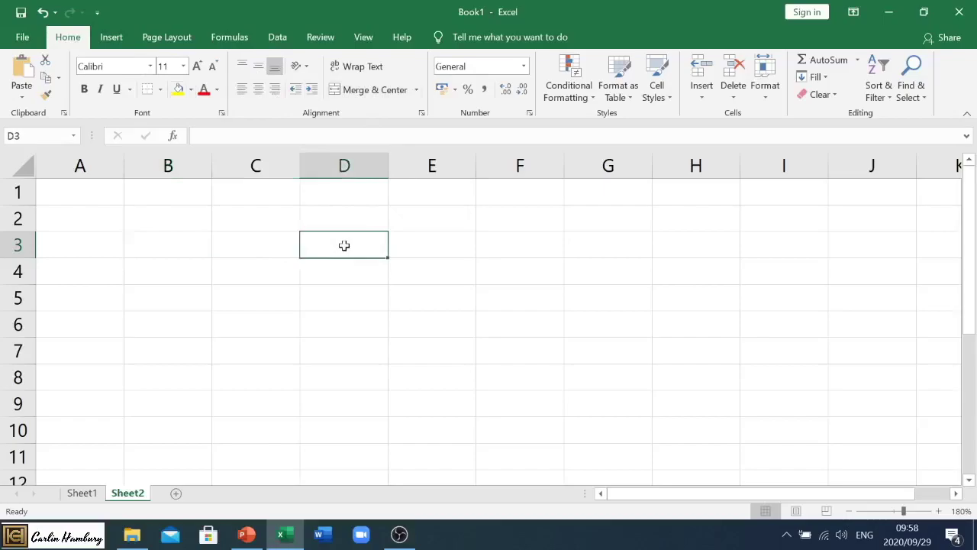
type("John")
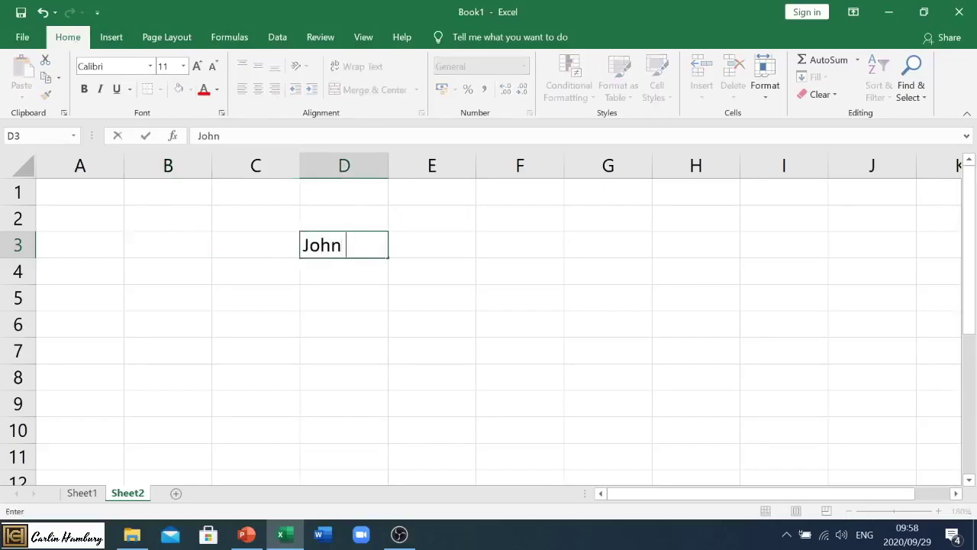
type(" Smith")
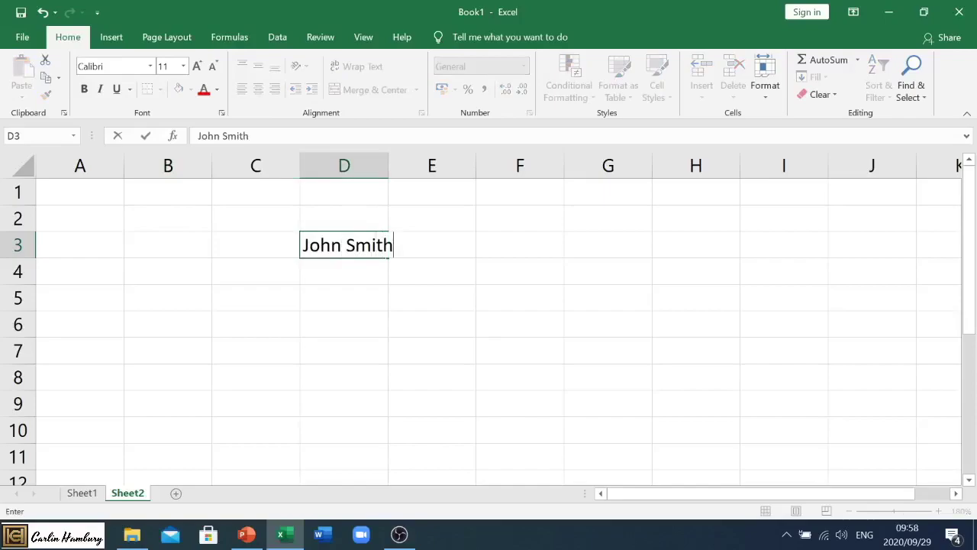
type(" 3rd")
left_click(507, 281)
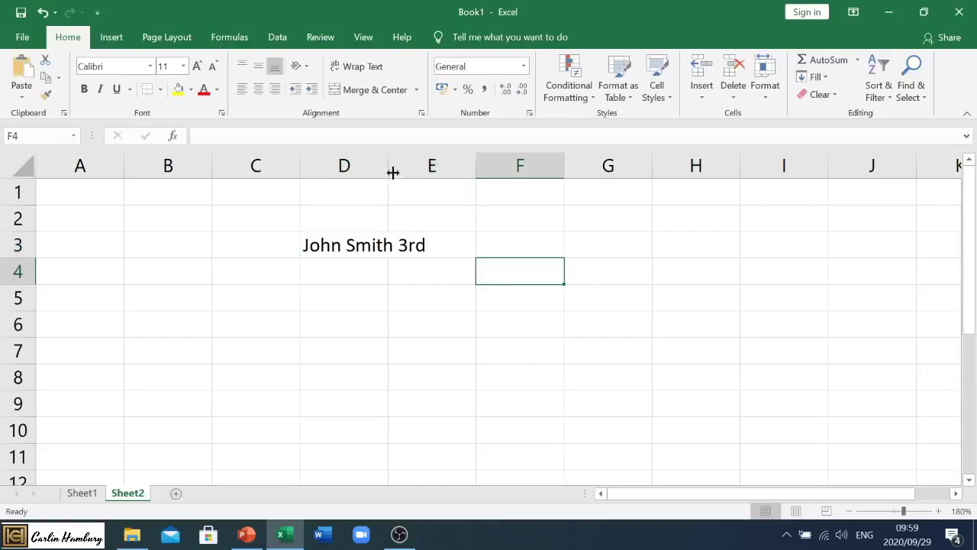
left_click(329, 234)
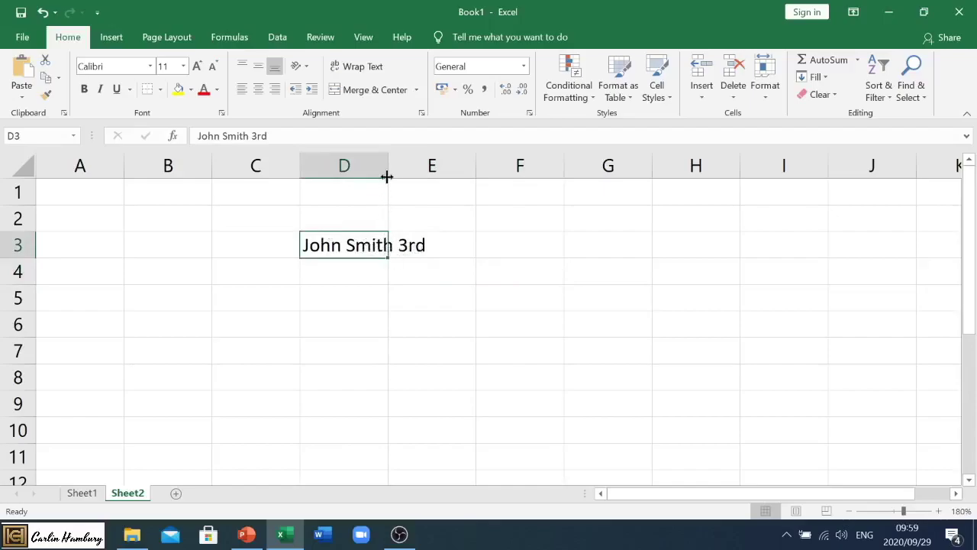
Autofit column D to the full name including its '3rd' suffix.
mouse_move(388, 163)
left_mouse_down()
mouse_move(438, 164)
mouse_move(389, 163)
left_mouse_up()
double_click(388, 166)
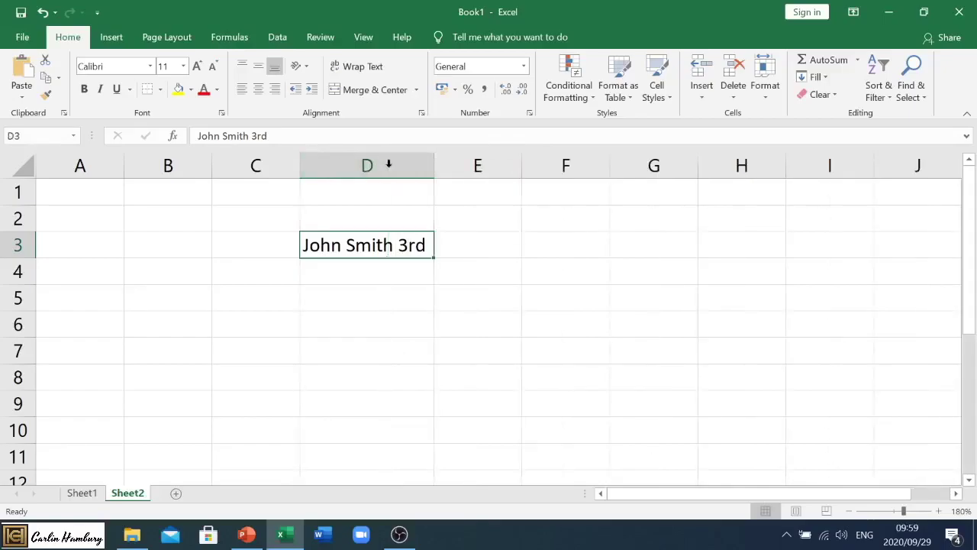
left_click(400, 165)
Delete the '3rd' suffix from D3 and shrink column D to fit the shorter name.
double_click(398, 242)
key("Delete")
key("Delete")
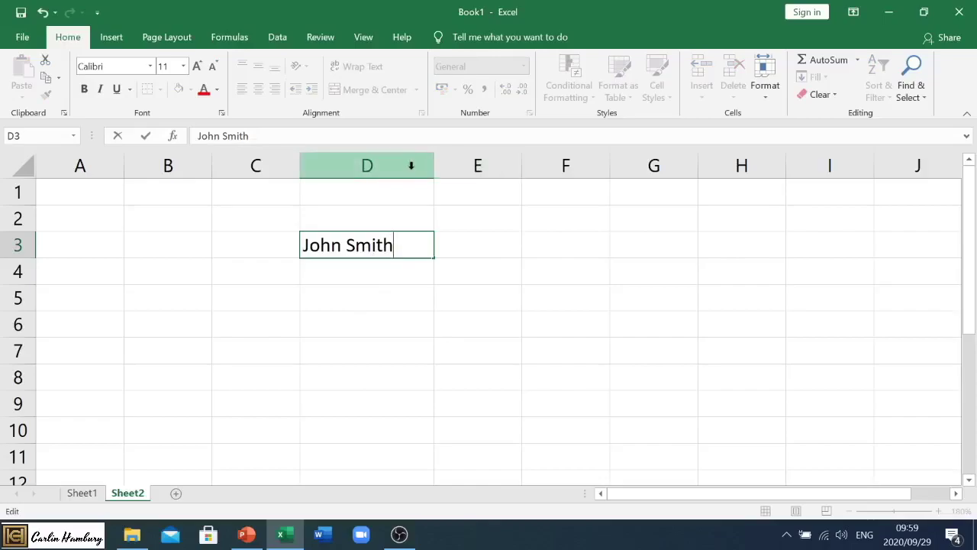
left_click(426, 194)
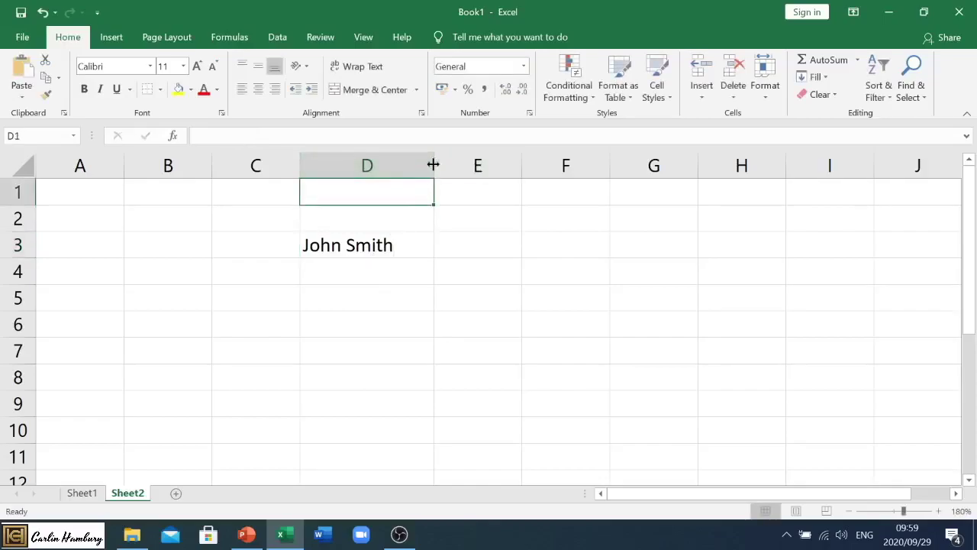
double_click(433, 161)
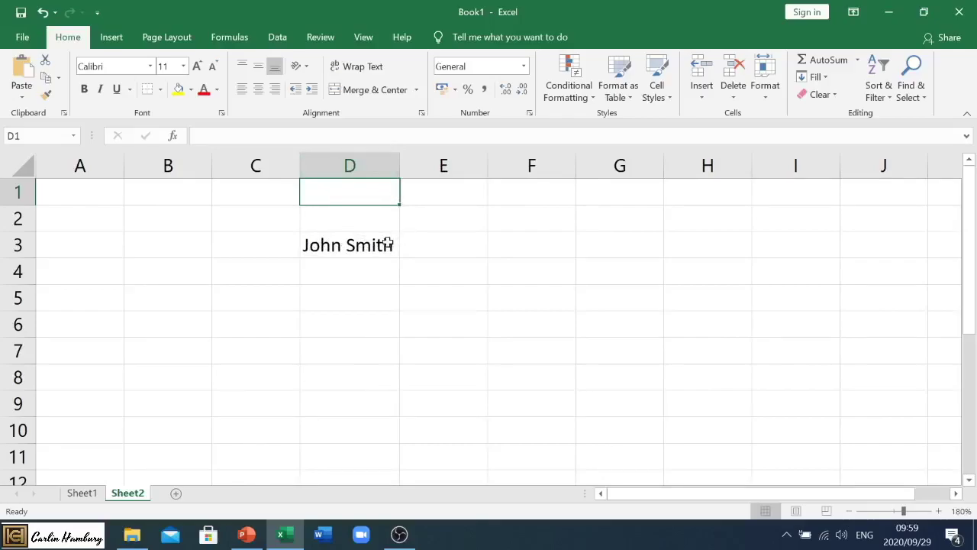
Widen column D, then right-align the name in D3 and centre it vertically.
left_click_drag(399, 164, 433, 165)
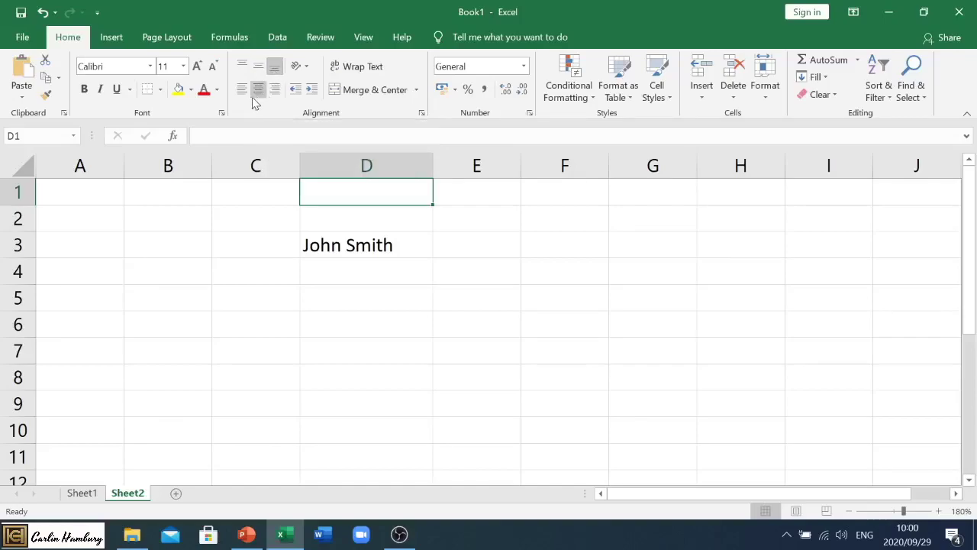
left_click(355, 244)
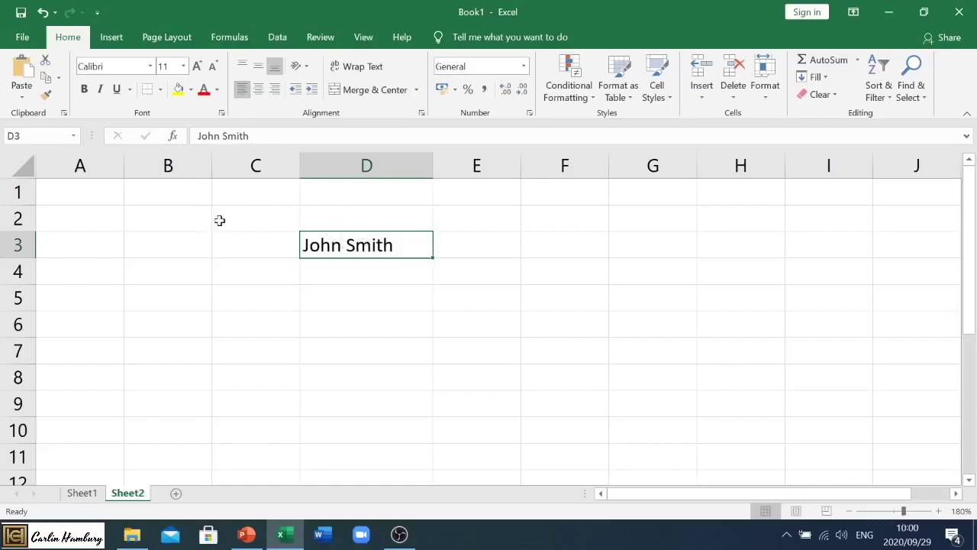
left_click(256, 95)
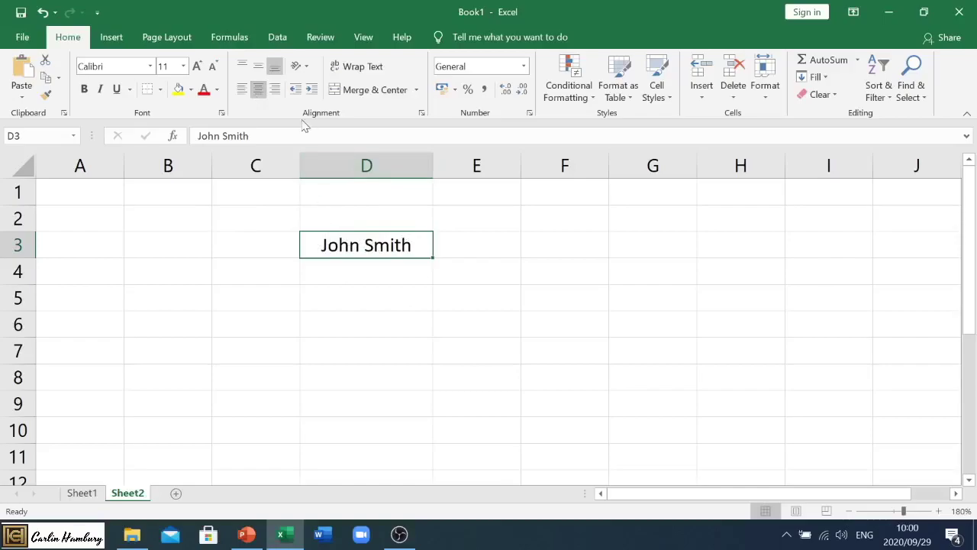
left_click(277, 90)
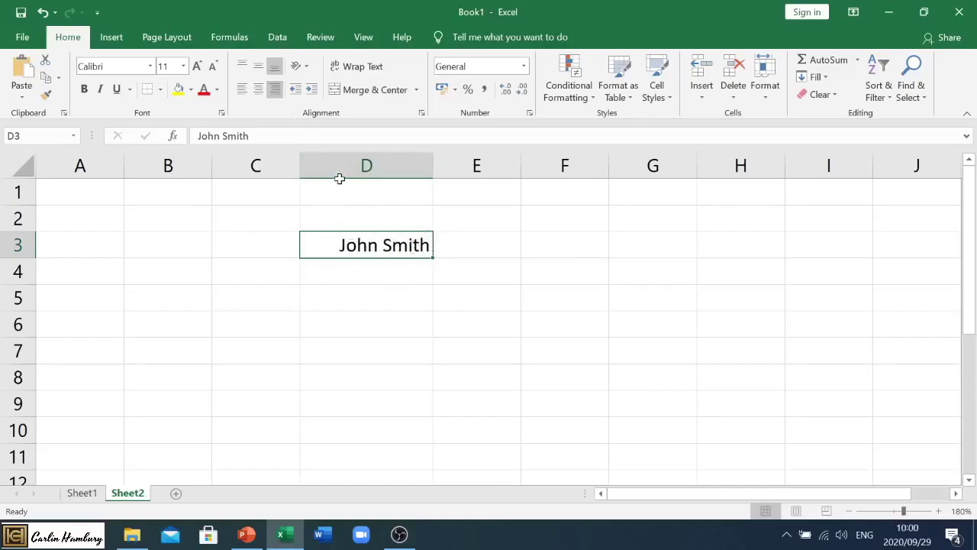
left_click(259, 67)
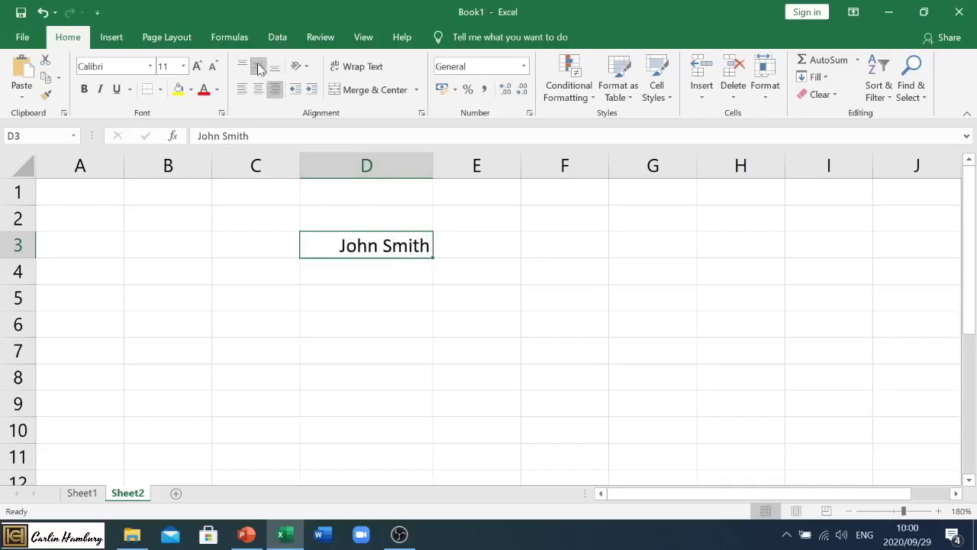
left_click(242, 67)
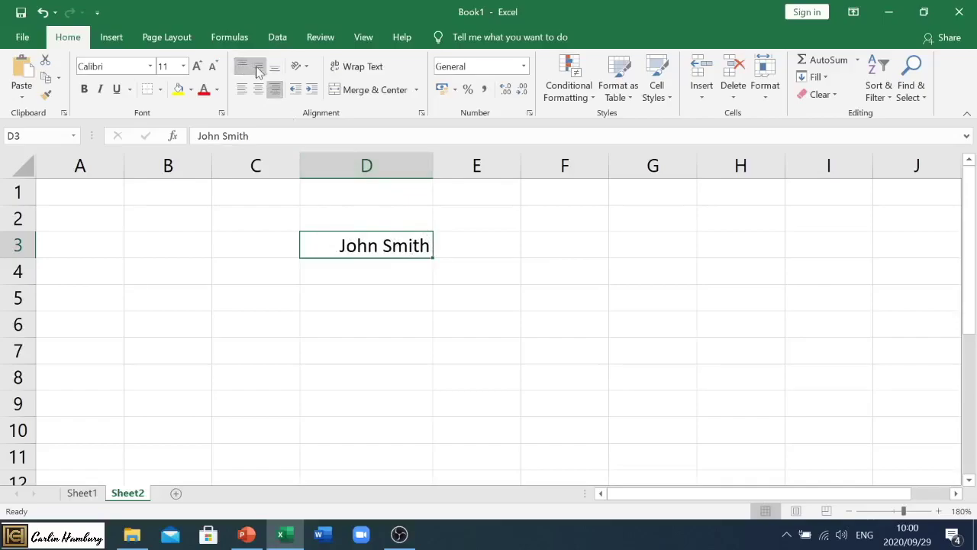
left_click(259, 67)
Enlarge the D3 name to font size 20, fit column D, and make row 3 taller (height 48).
left_click(196, 66)
left_click(197, 67)
left_click(196, 67)
left_click(196, 67)
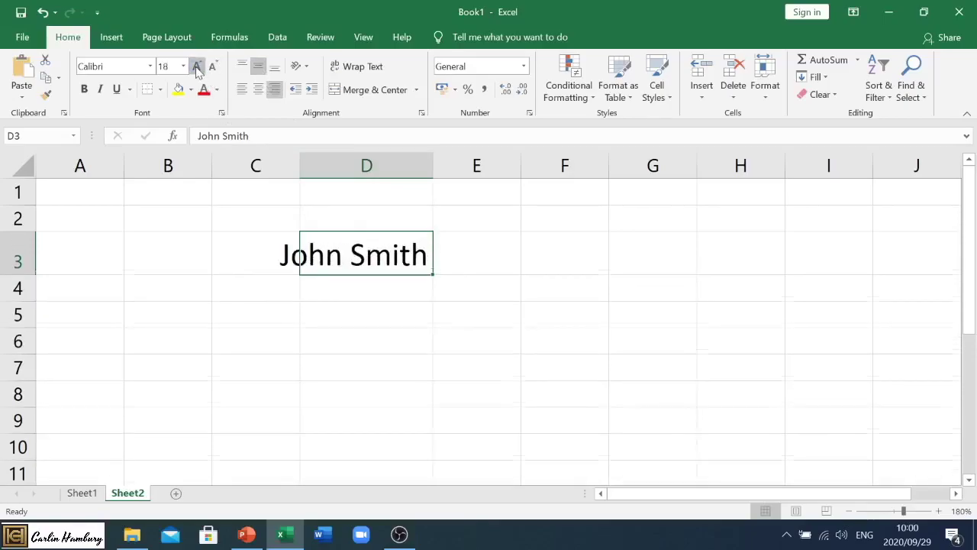
left_click(196, 66)
double_click(432, 166)
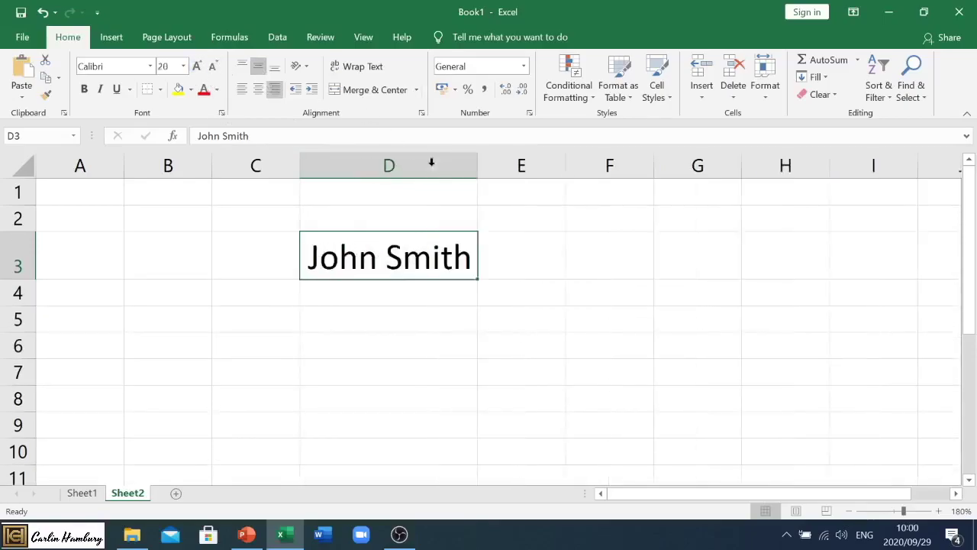
mouse_move(475, 163)
left_mouse_down()
mouse_move(562, 174)
mouse_move(478, 166)
left_mouse_up()
key("ctrl+z")
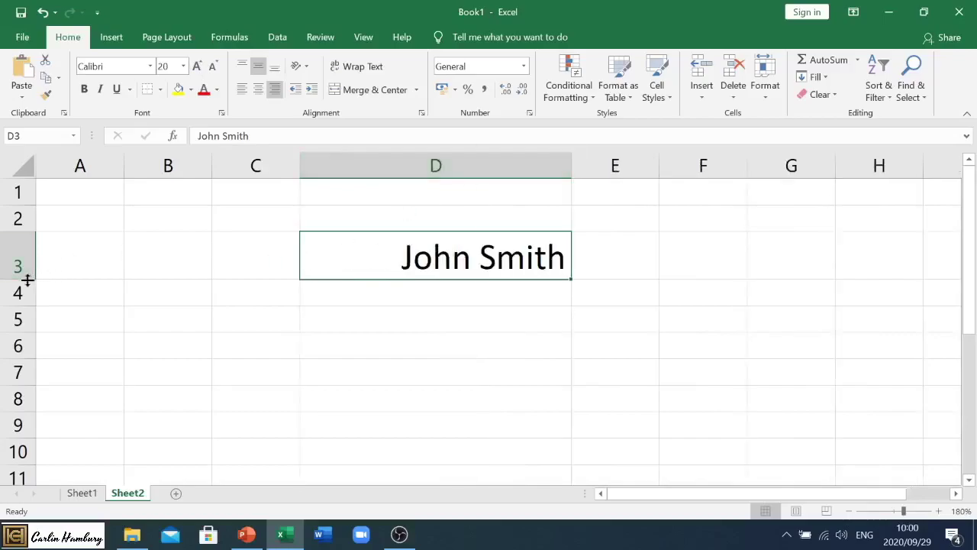
left_click_drag(26, 279, 22, 320)
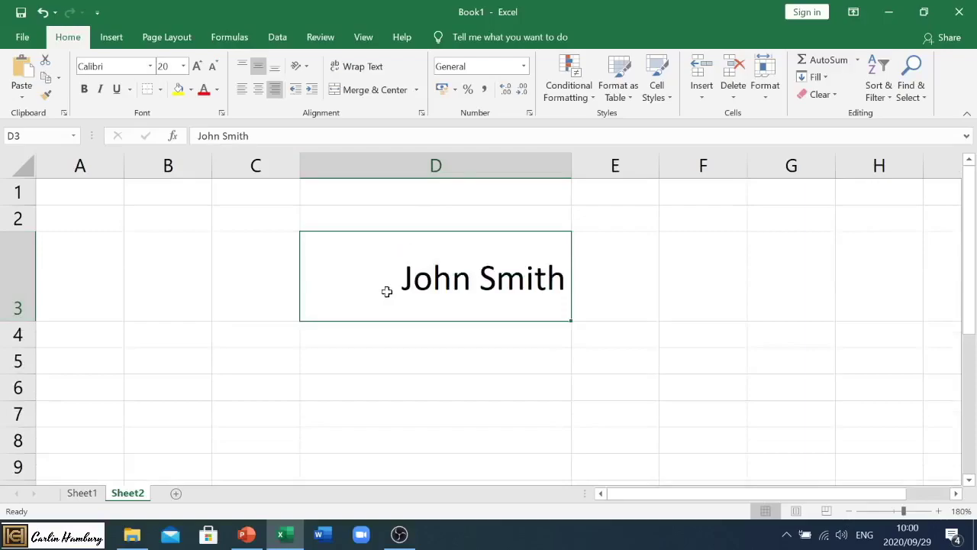
Try the alignment options, settling the D3 name on horizontal centre and bottom alignment.
left_click(242, 90)
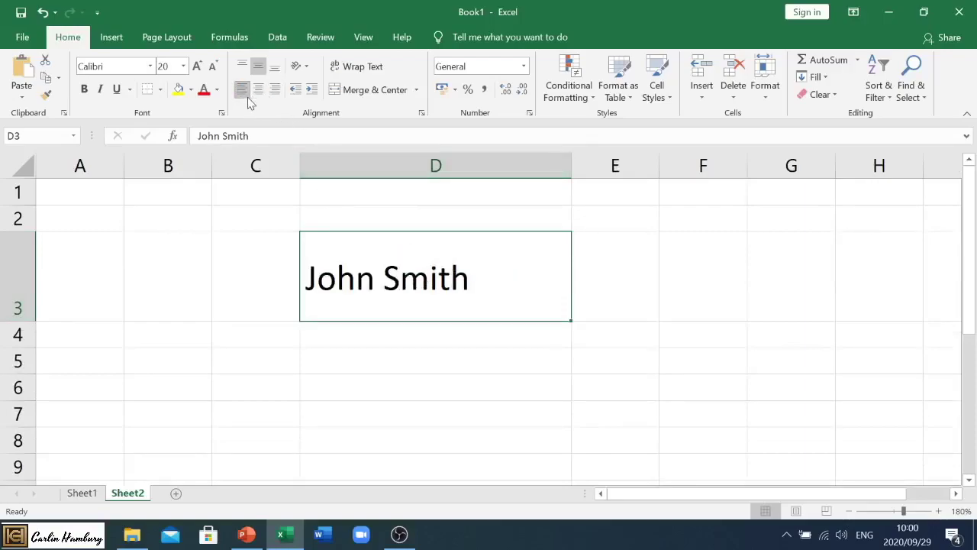
left_click(259, 90)
left_click(275, 90)
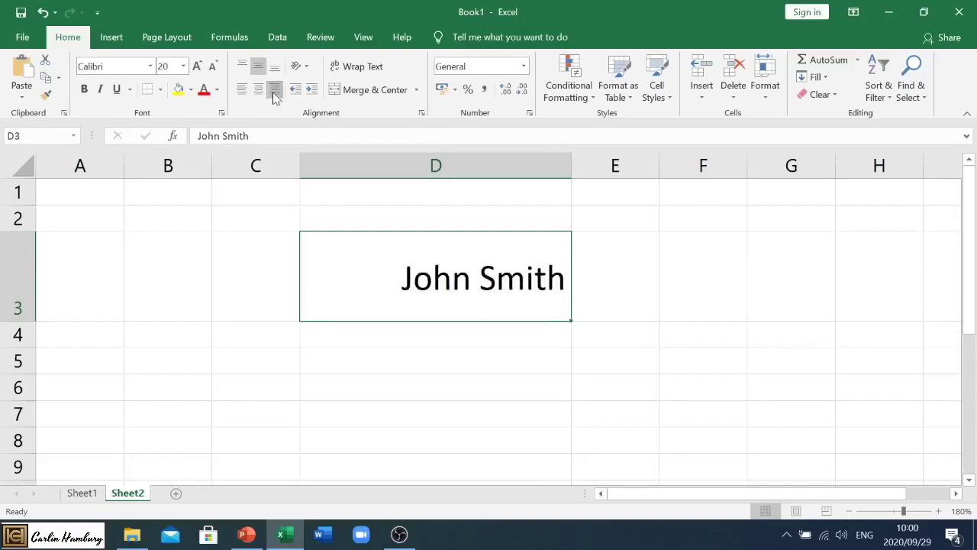
left_click(258, 90)
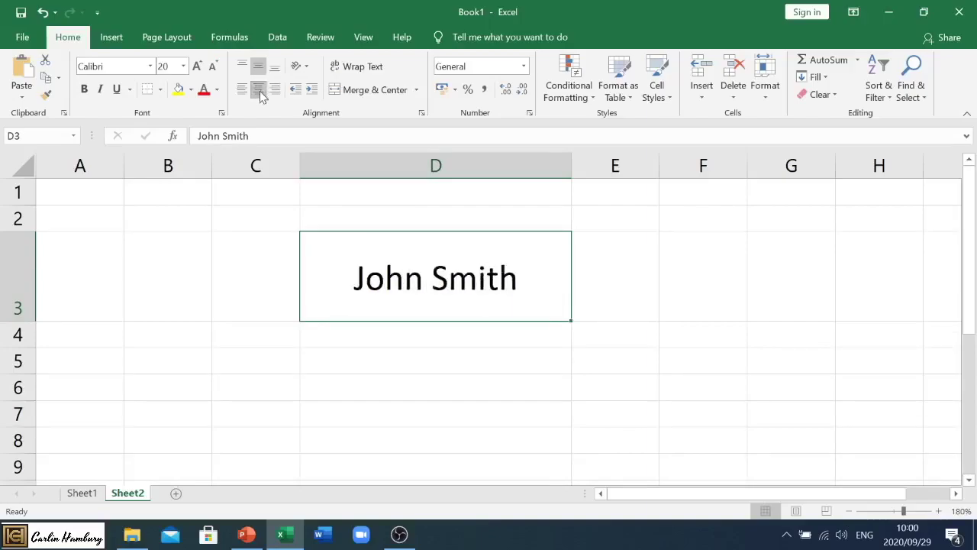
left_click(242, 67)
left_click(258, 67)
left_click(275, 67)
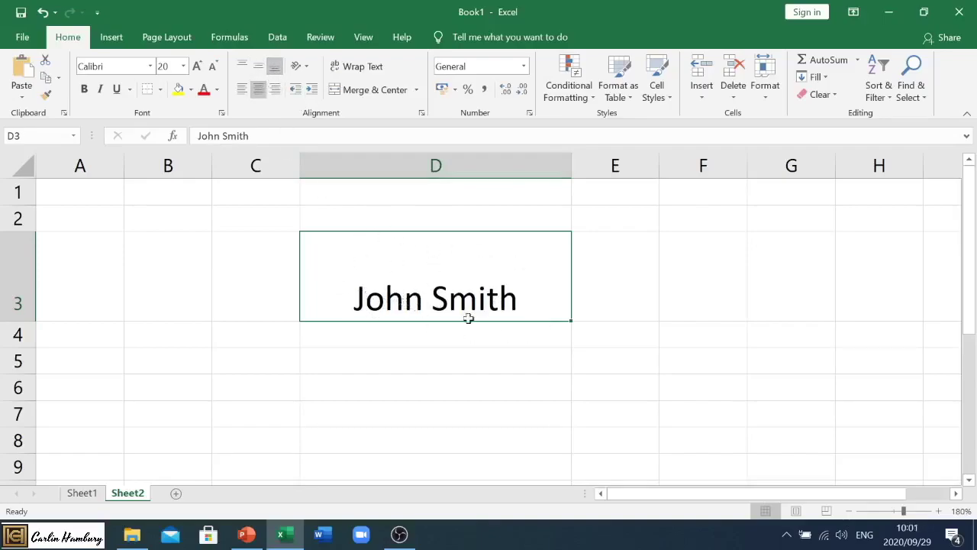
Return the D3 name to middle vertical alignment and select cell A3.
left_click(259, 67)
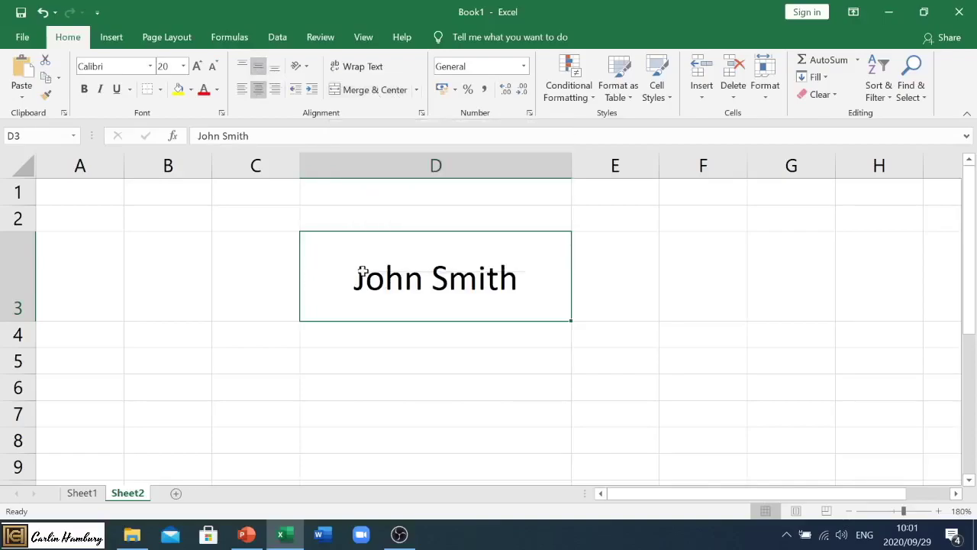
left_click(97, 258)
Select A3:G3 and merge it with the name centred across.
left_click_drag(134, 252, 774, 278)
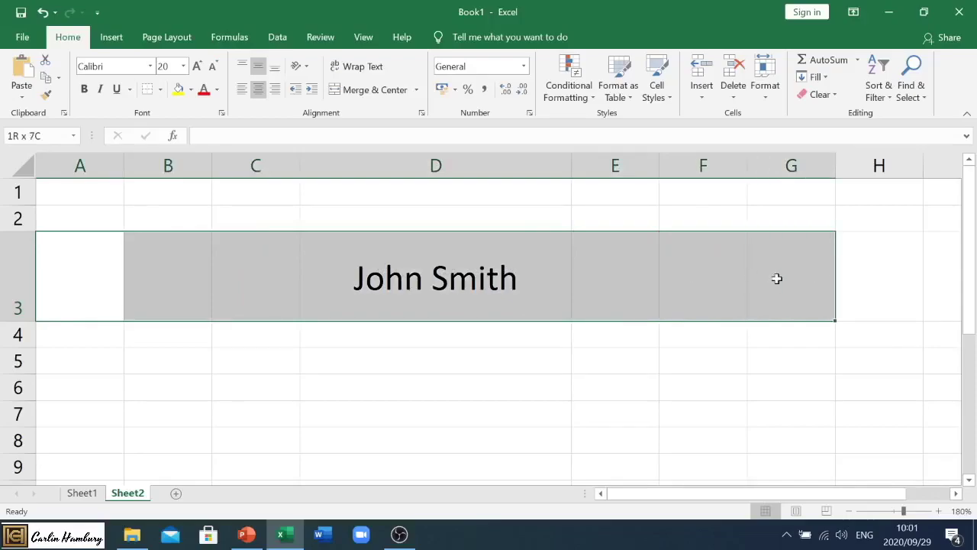
left_click_drag(777, 279, 776, 281)
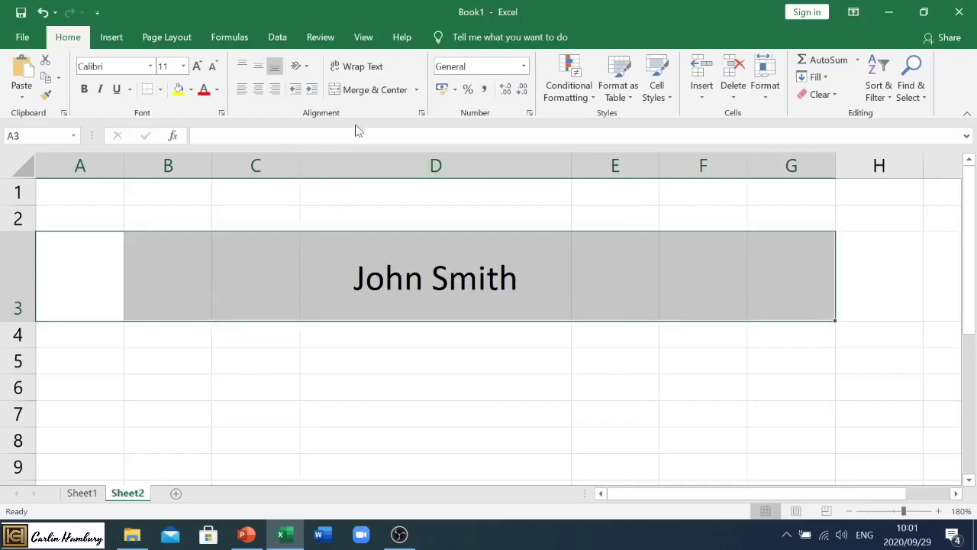
left_click(379, 90)
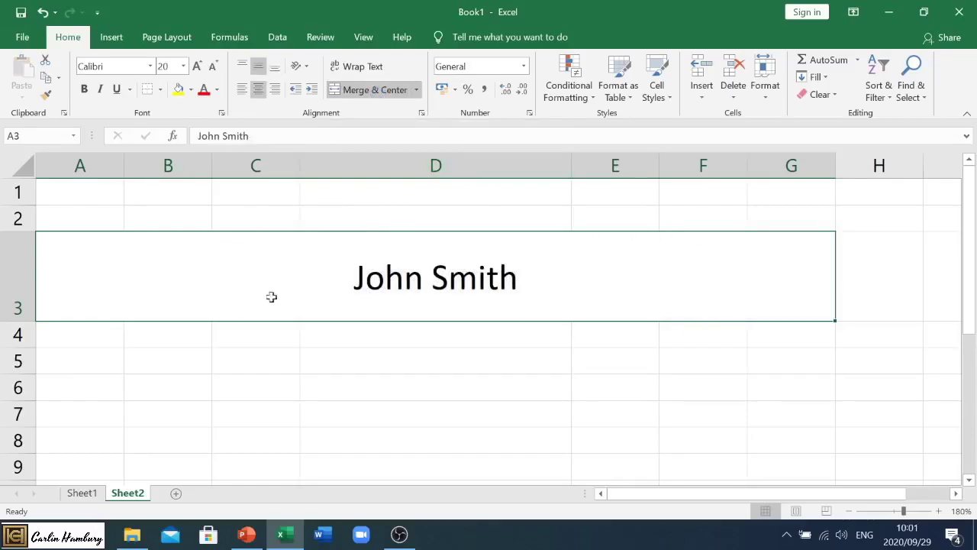
Check empty cells A2 to C2, then unmerge A3:G3 back into separate cells.
left_click(329, 211)
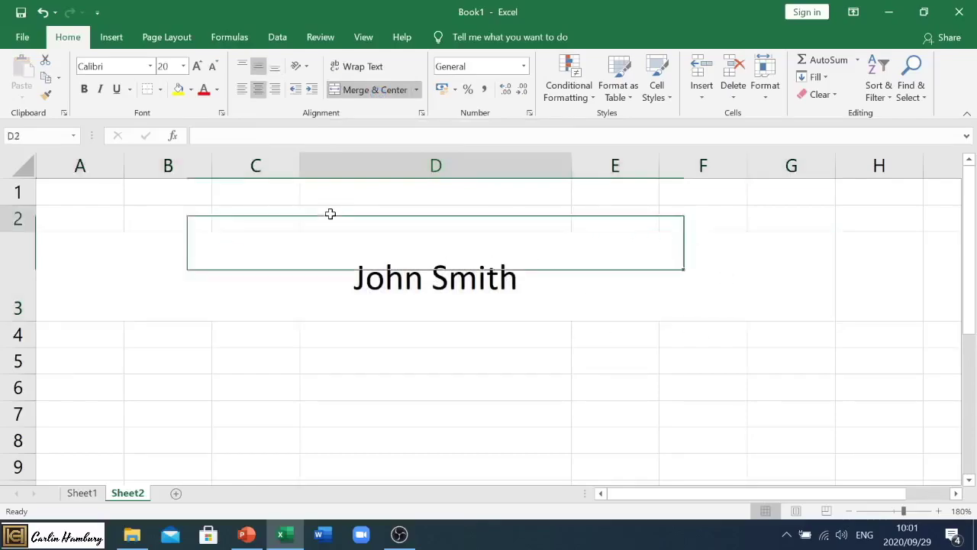
left_click(251, 211)
left_click(153, 214)
left_click(90, 213)
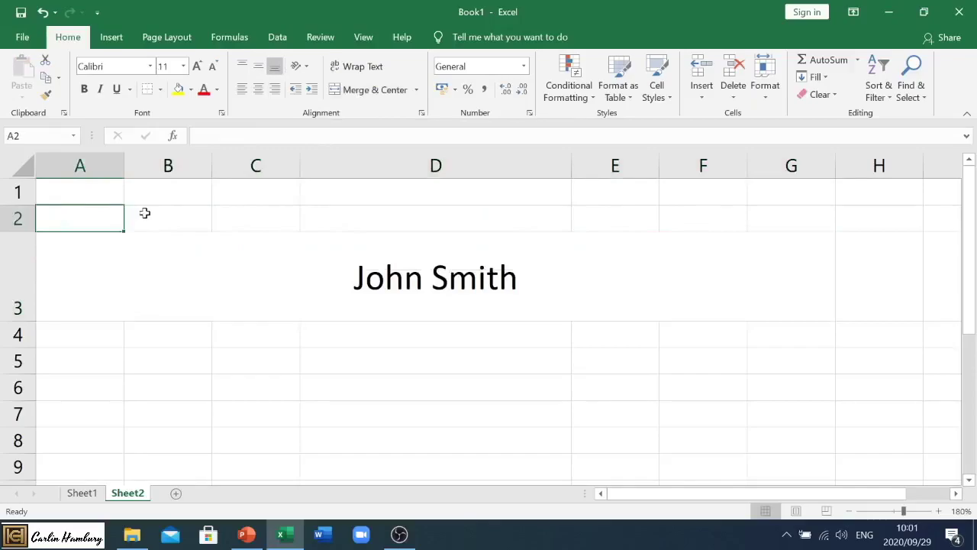
left_click(171, 218)
left_click(254, 218)
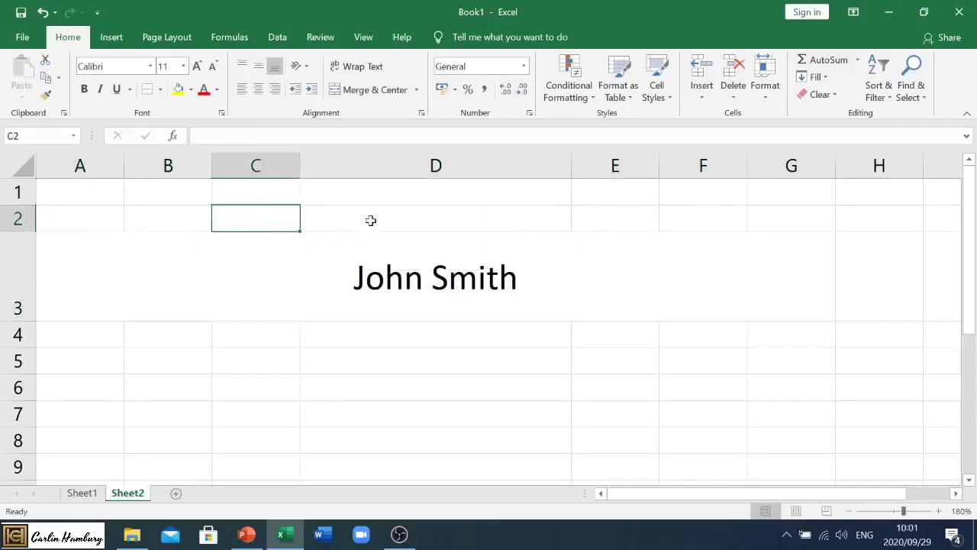
left_click(313, 278)
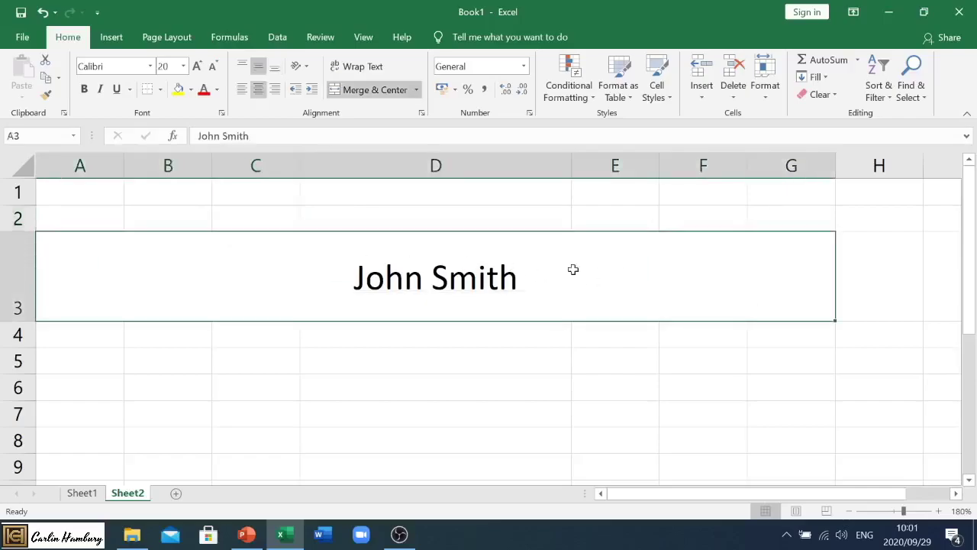
left_click(379, 92)
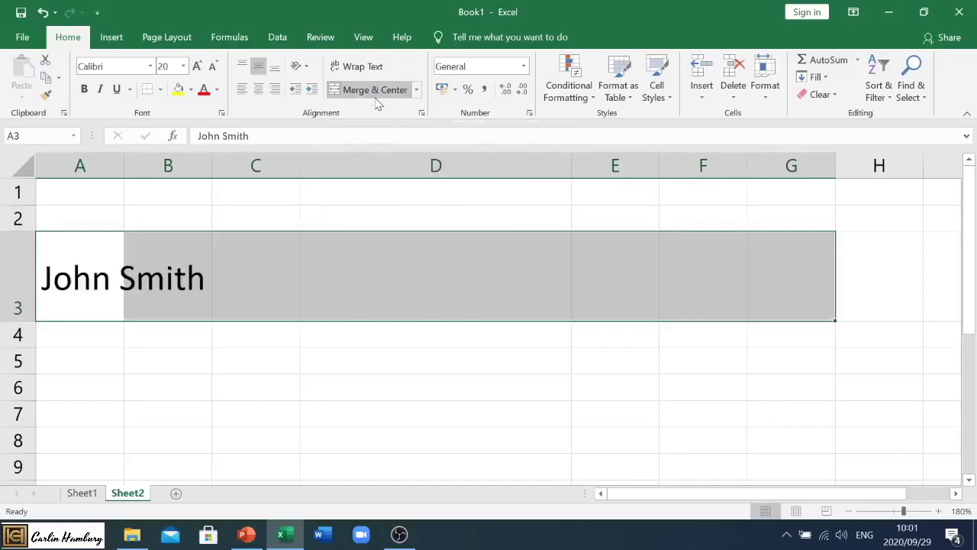
Confirm D3 is now empty, then reselect A3:G3 and apply Merge & Center again.
left_click(458, 339)
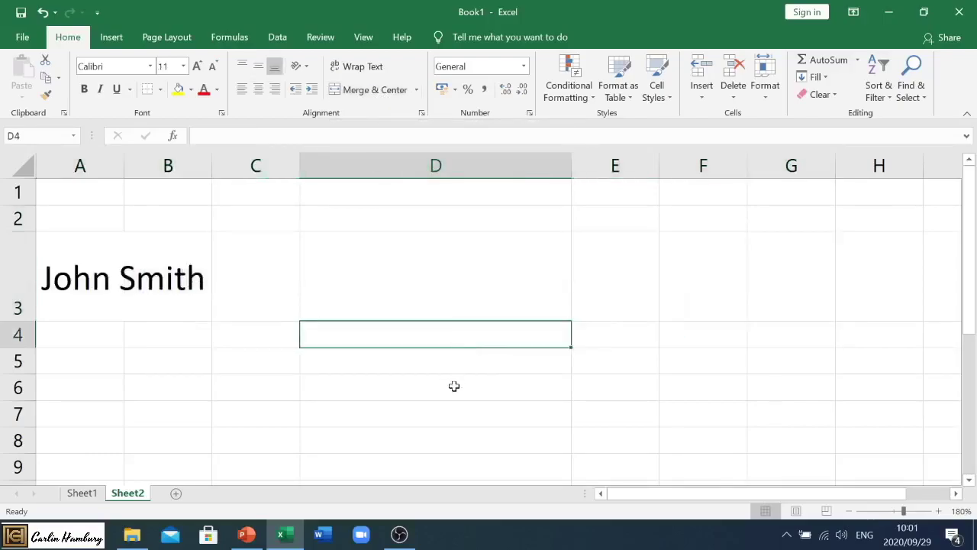
left_click(120, 244)
left_click(180, 245)
left_click(321, 246)
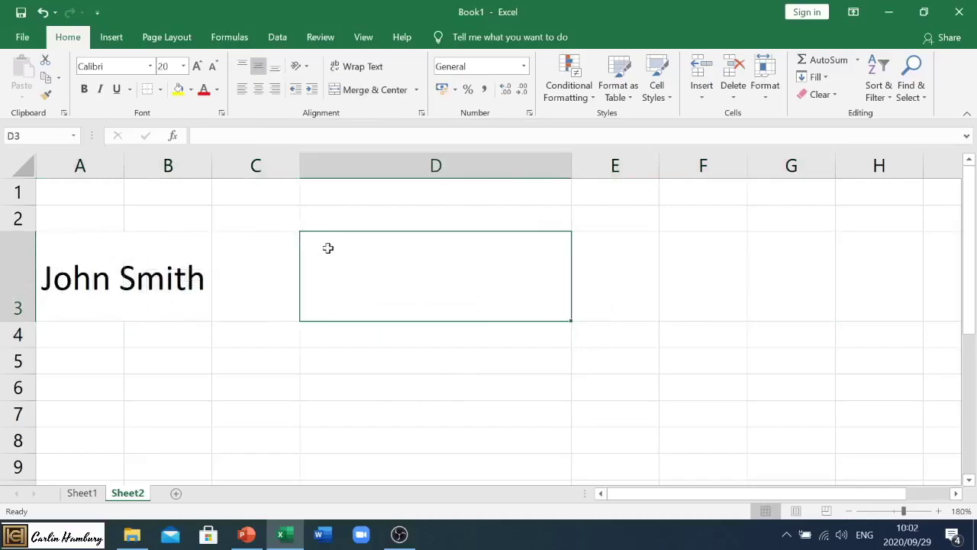
left_click_drag(102, 251, 756, 265)
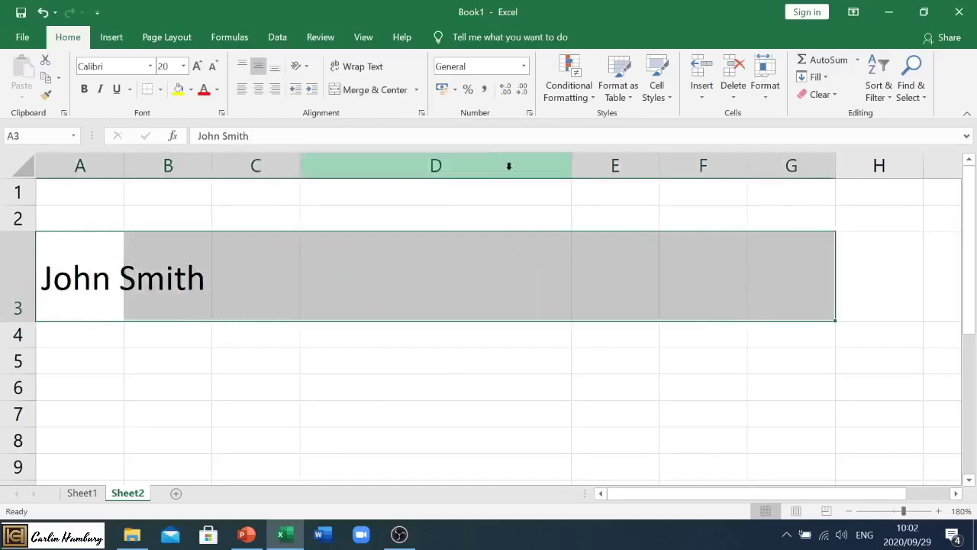
left_click(377, 96)
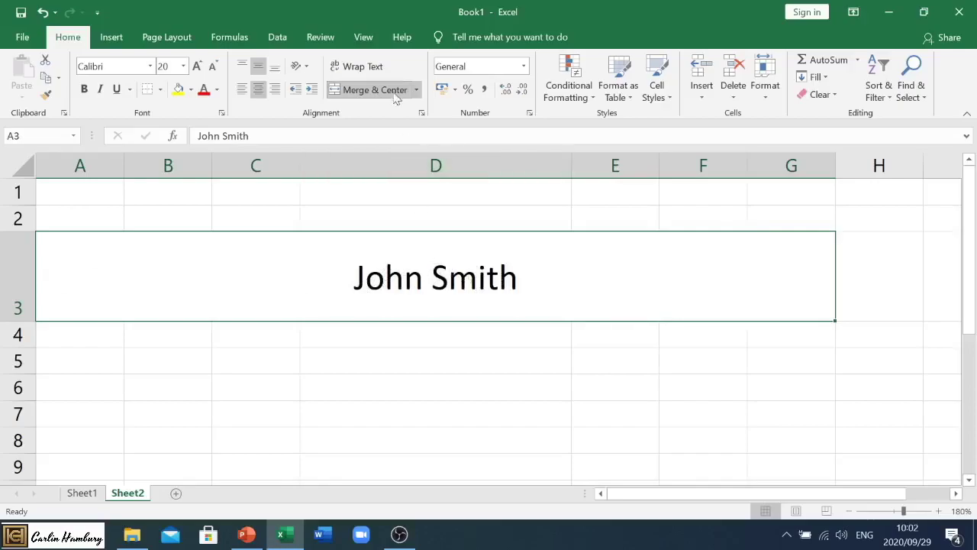
Raise the merged cell's font to 48 pt and keep the text centre-aligned.
left_click(198, 67)
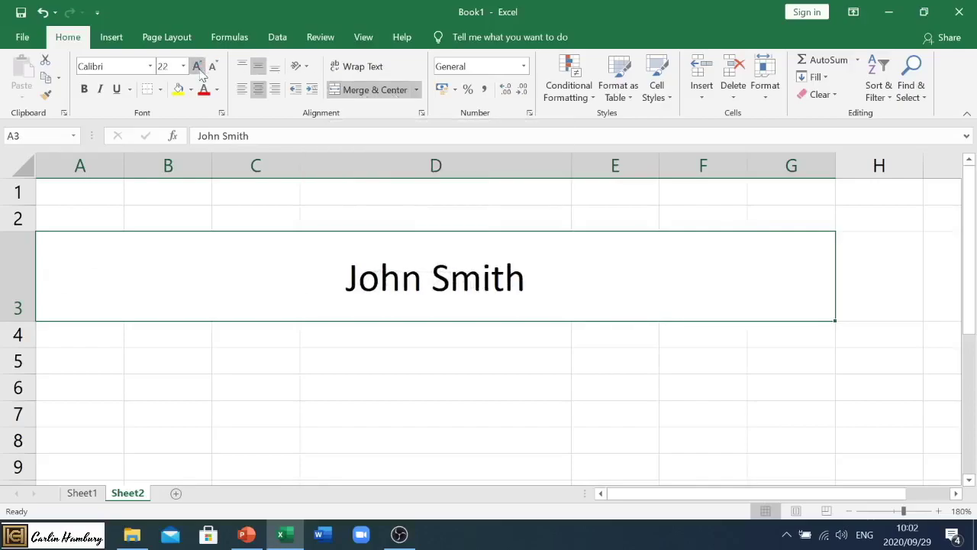
left_click(198, 67)
left_click(198, 67)
left_click(197, 67)
left_click(197, 67)
left_click(197, 67)
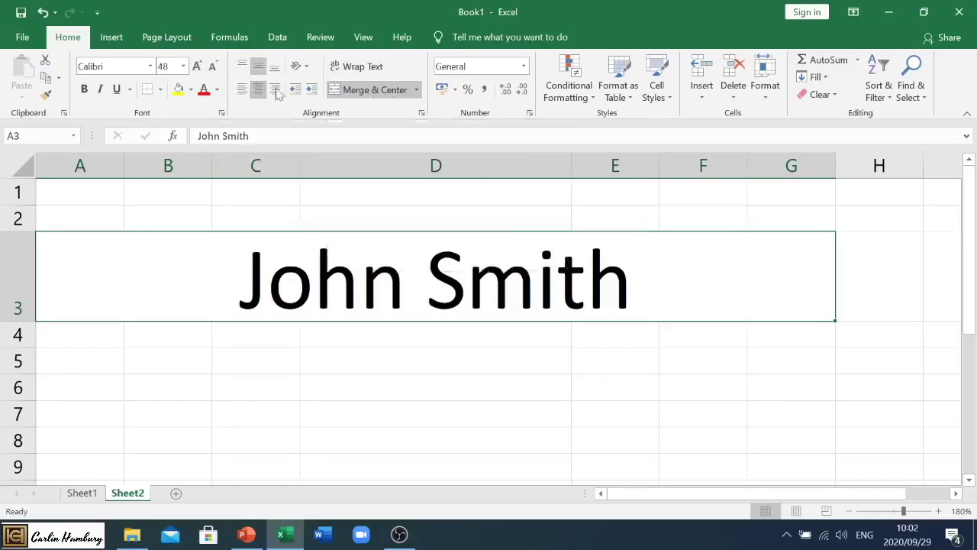
left_click(241, 89)
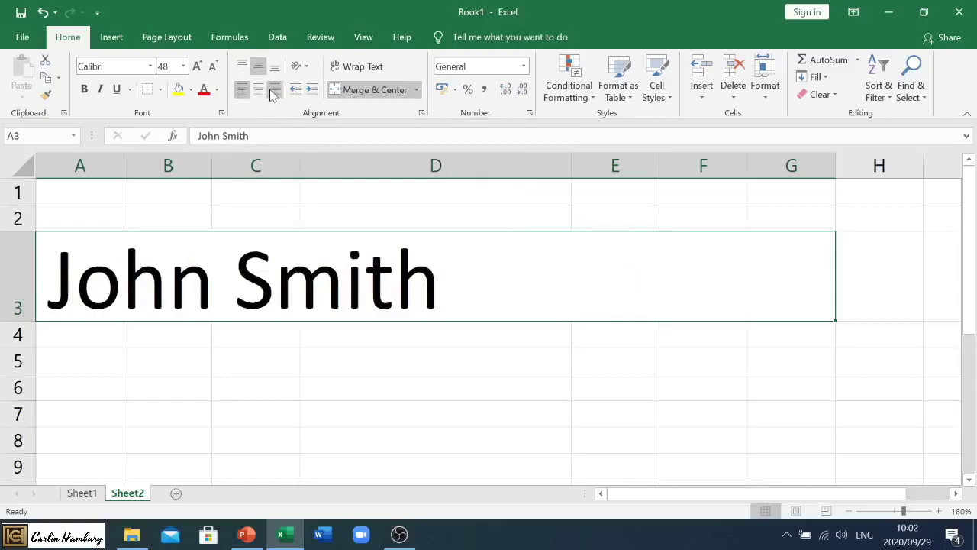
left_click(274, 90)
left_click(257, 89)
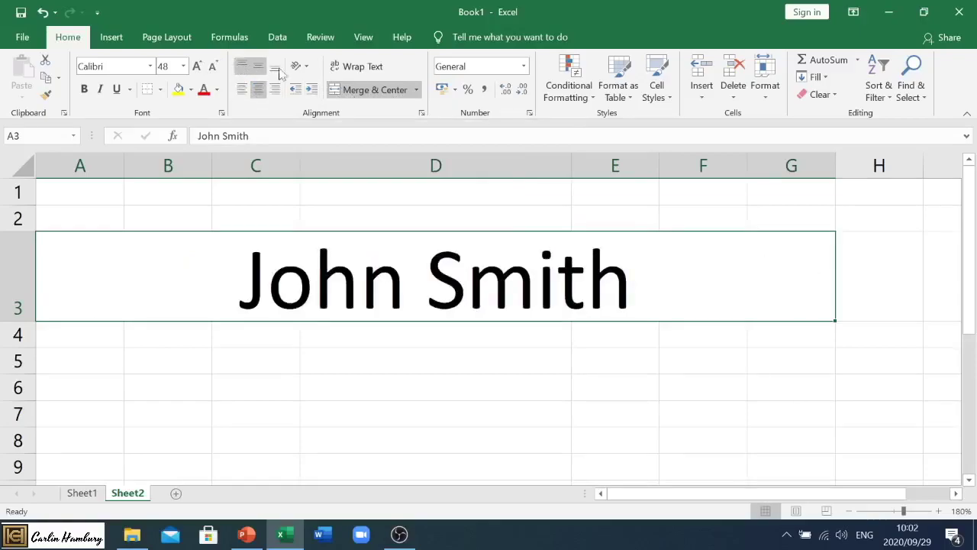
Turn on Wrap Text and append 'and his mother' to the merged A3 text.
left_click(363, 70)
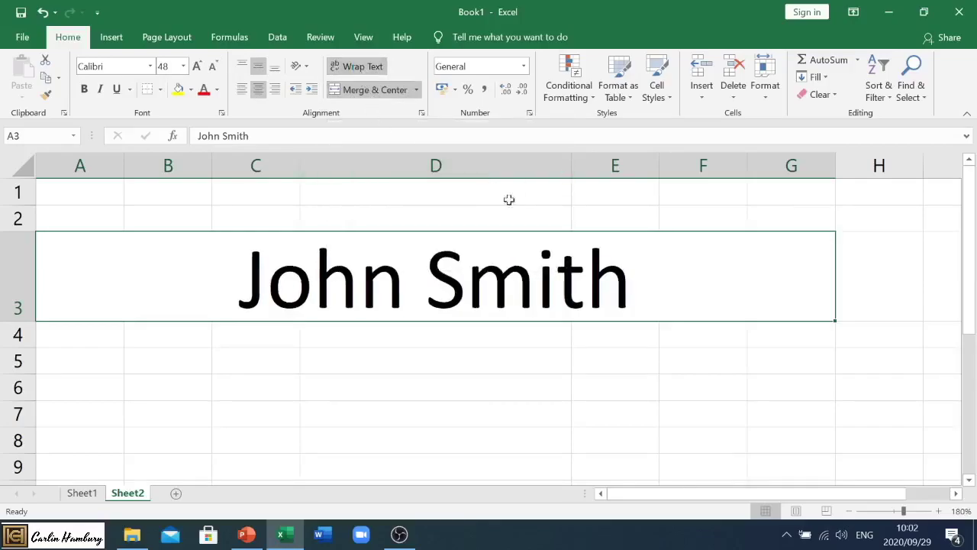
double_click(646, 277)
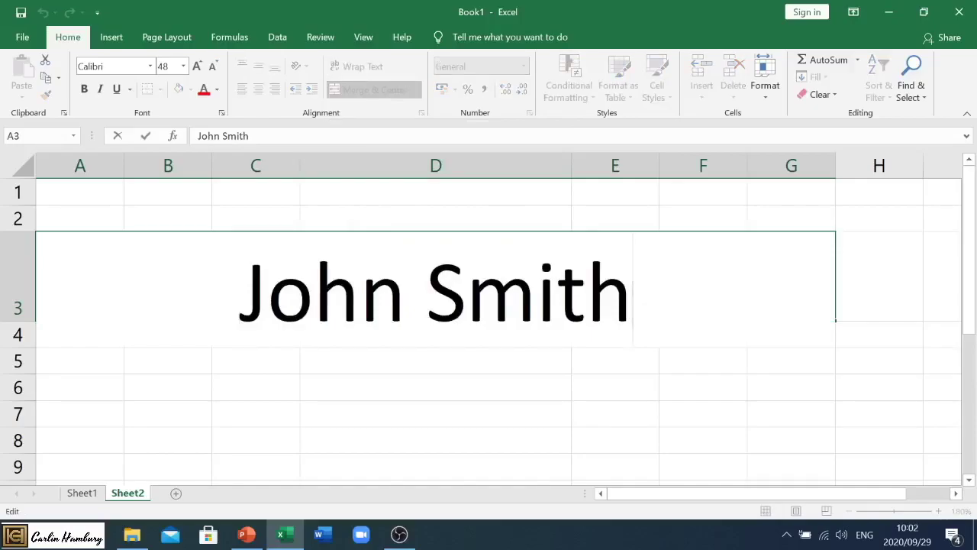
type("and ")
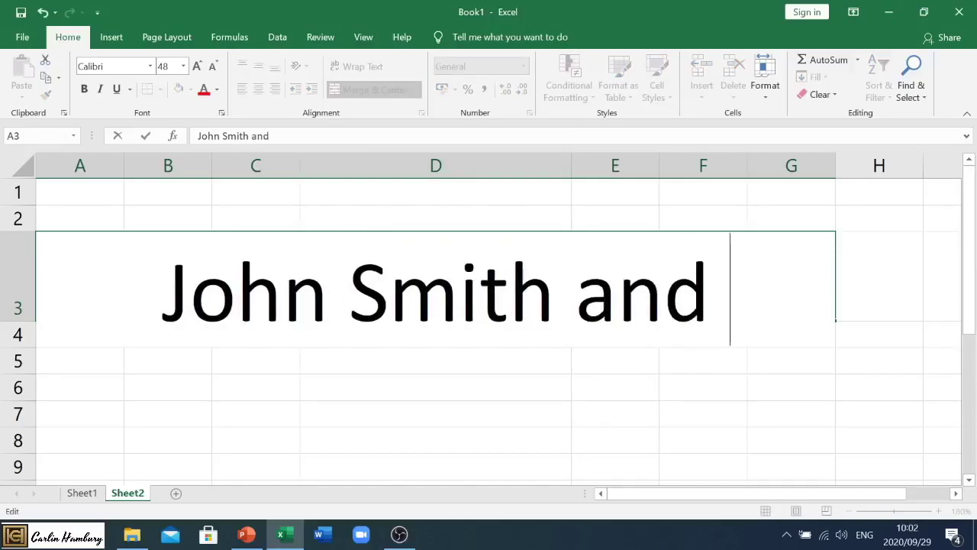
type("his mother")
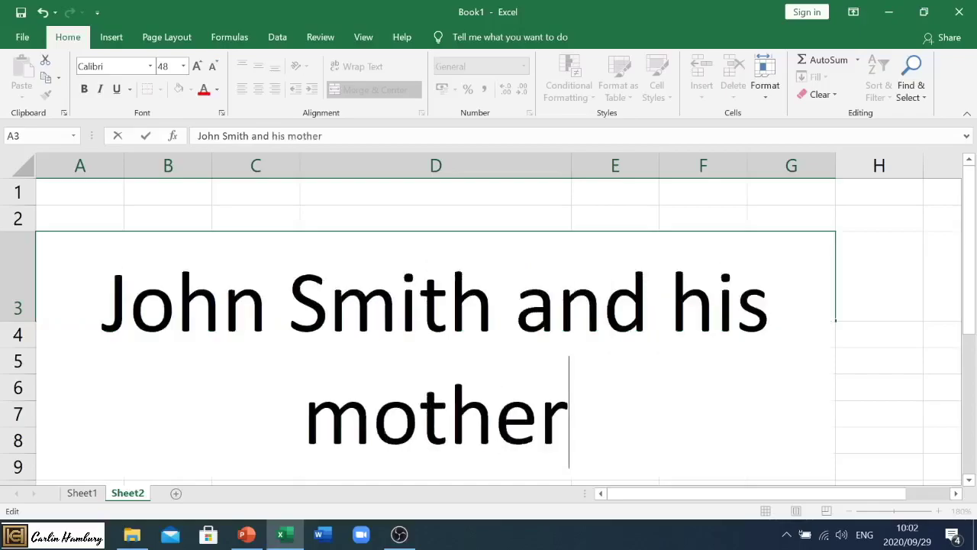
left_click_drag(968, 204, 971, 233)
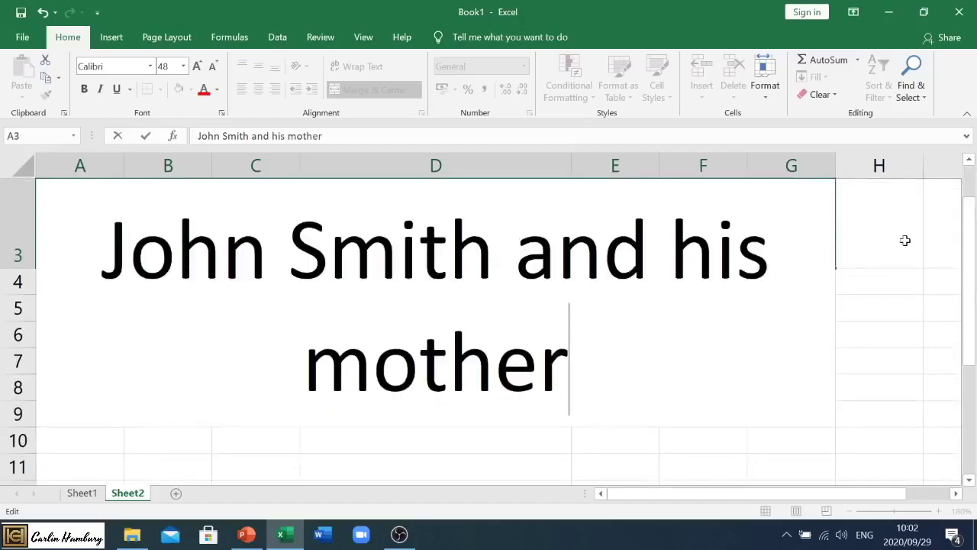
left_click(844, 241)
Drag row 3 taller so both wrapped lines of A3 are visible.
left_click(653, 230)
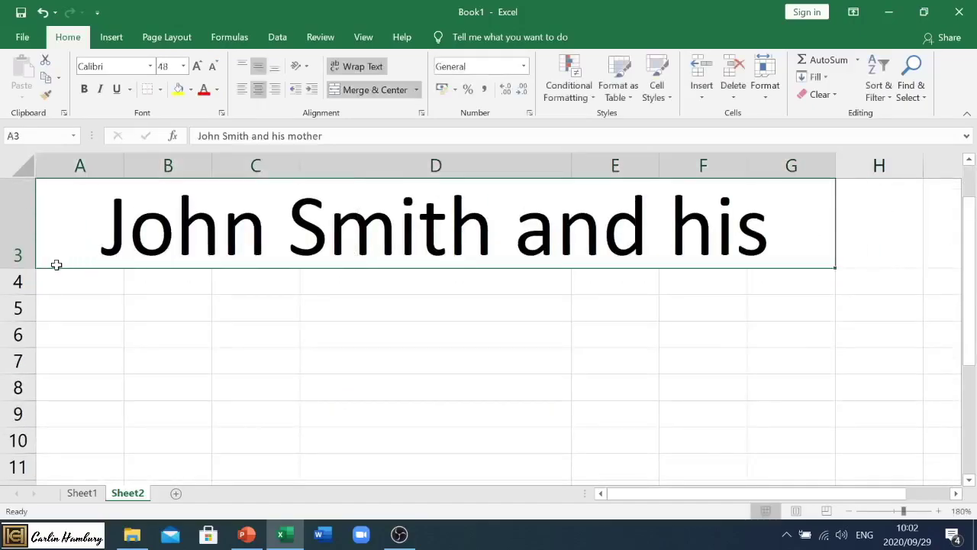
left_click_drag(23, 268, 15, 365)
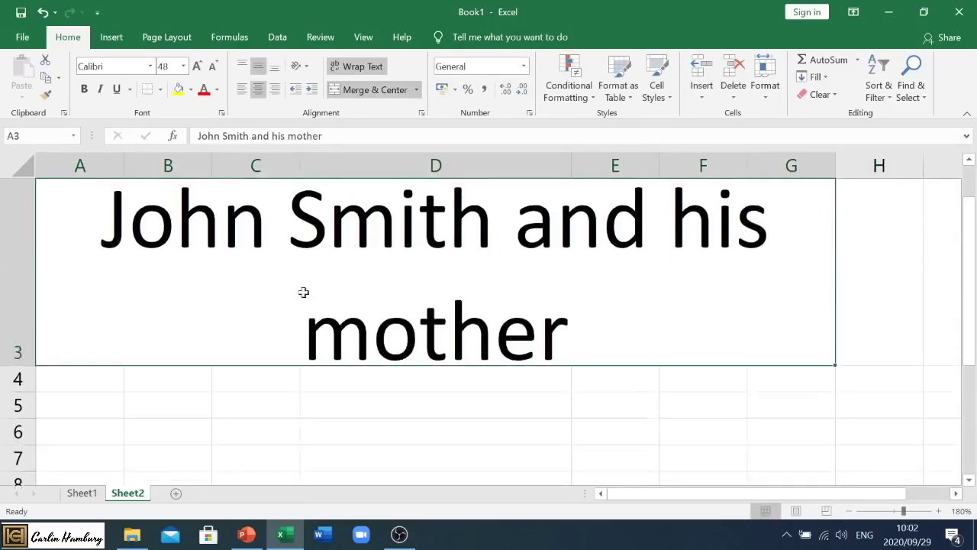
left_click_drag(976, 261, 970, 251)
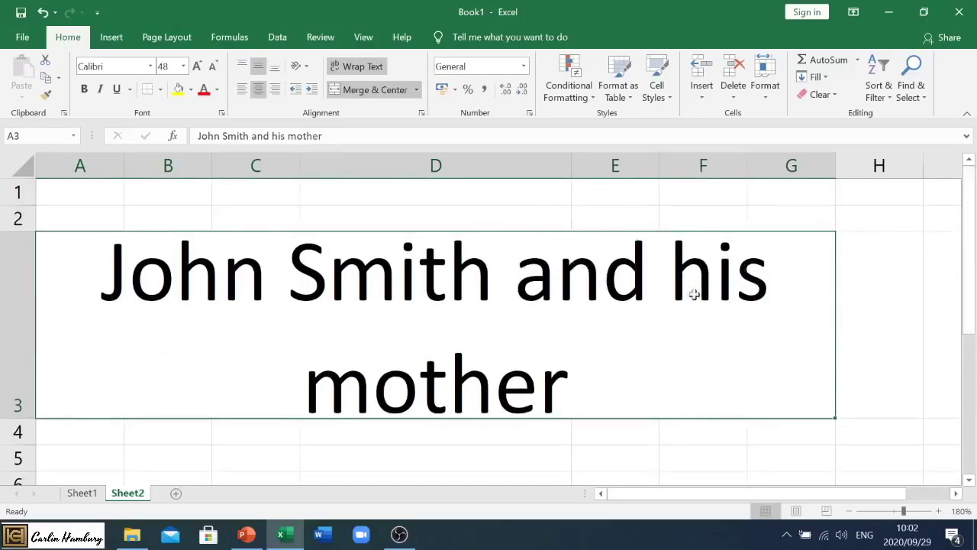
Append 'go to the shop to buy some bread for the kids around the corner' to A3.
double_click(588, 375)
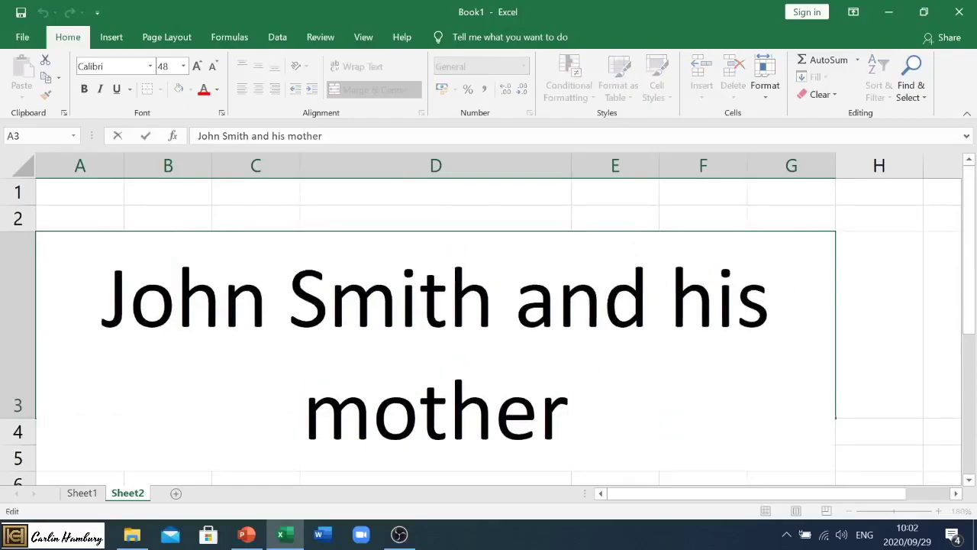
type("go t")
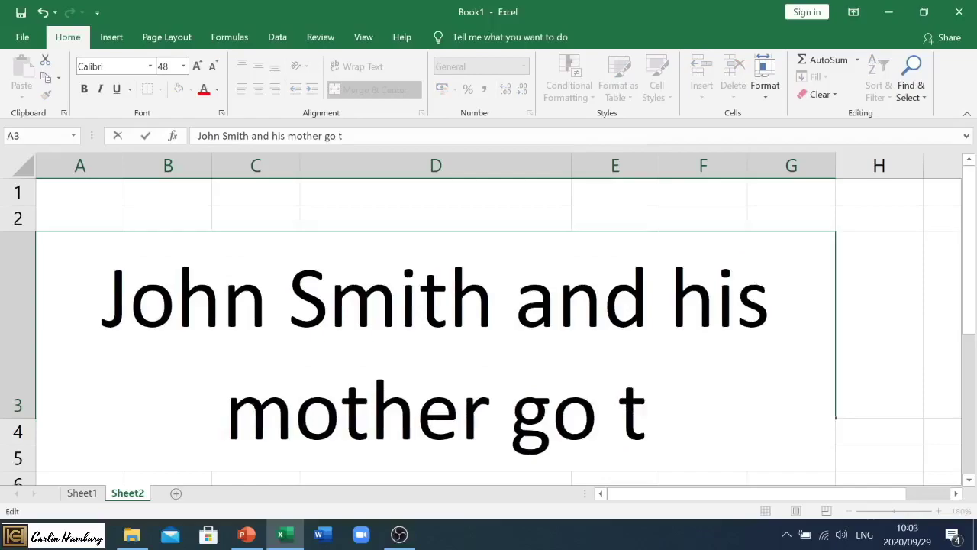
type("o the shop")
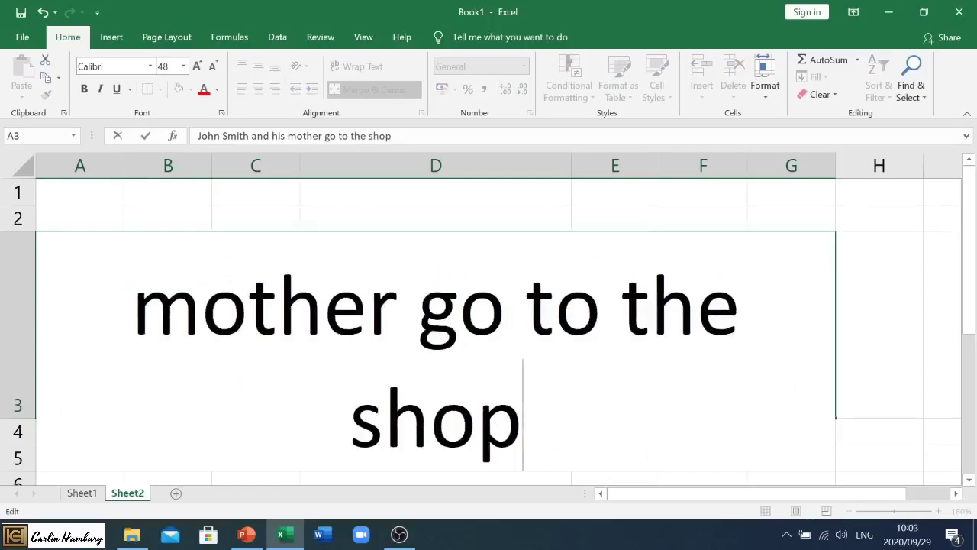
type(" to buy some ")
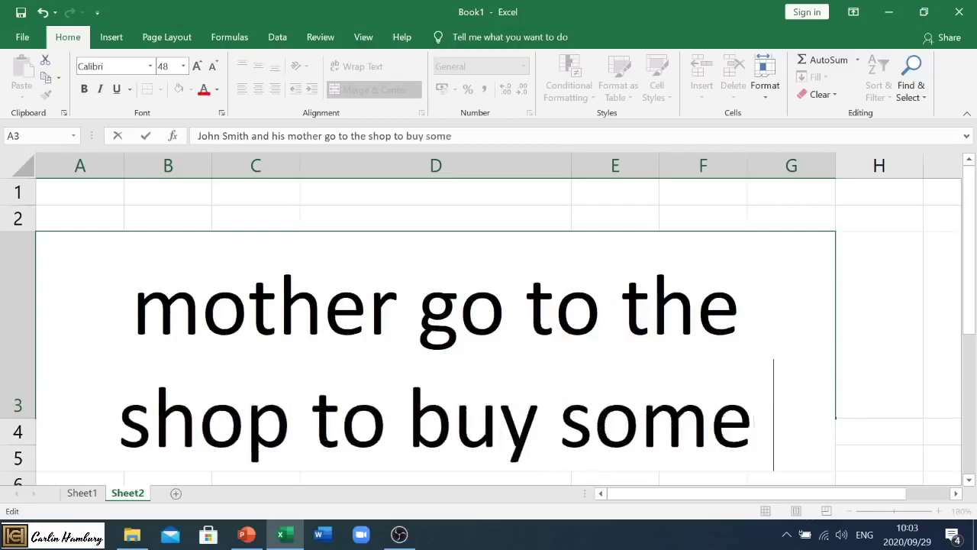
type("bread")
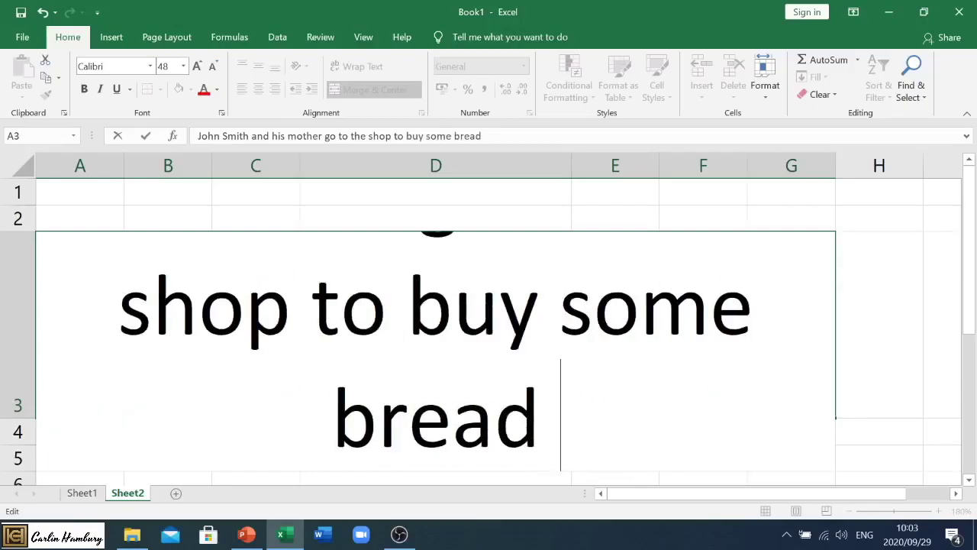
type(" for the")
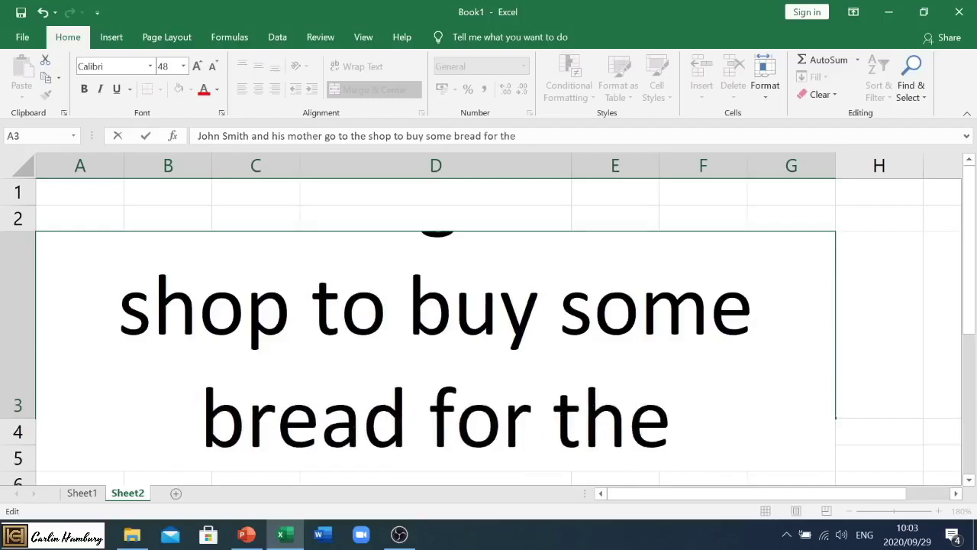
type(" kids aroun")
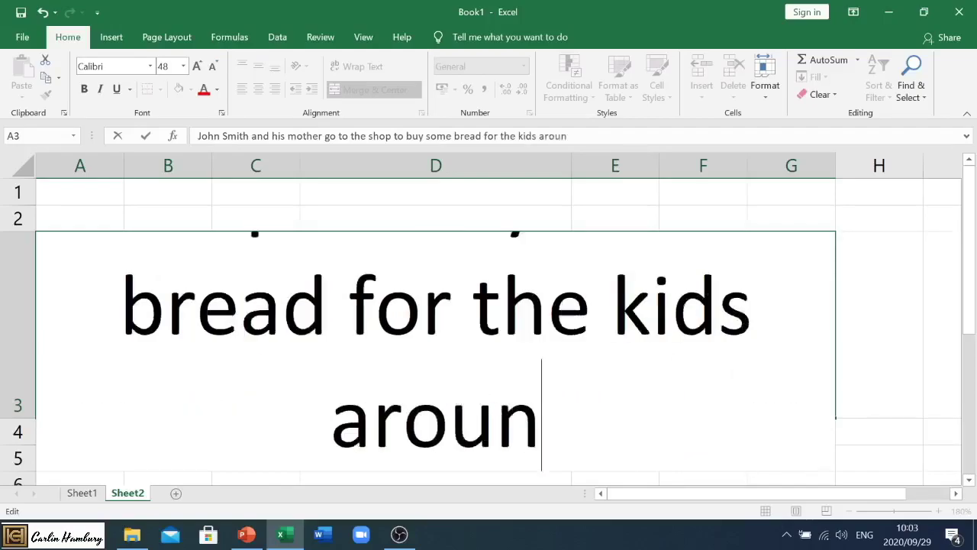
type("d the corne")
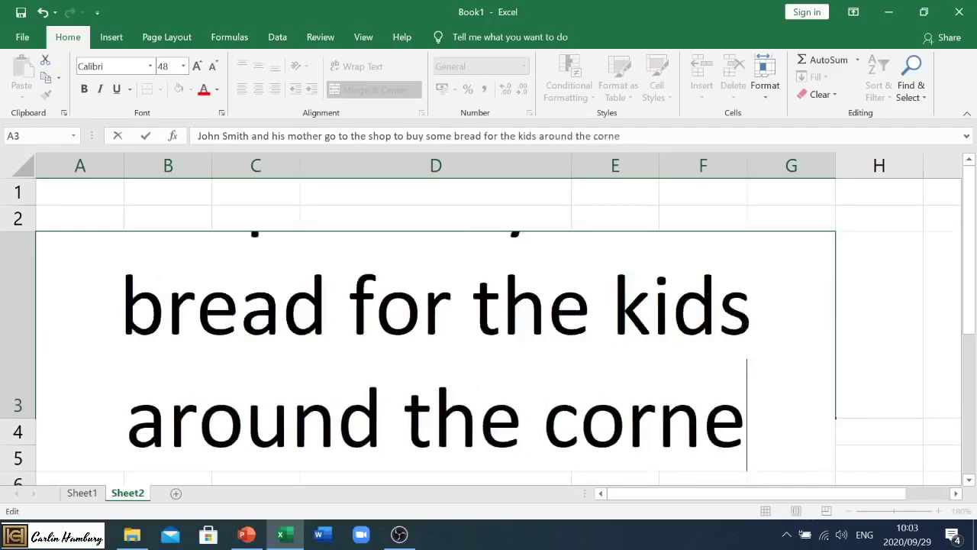
type("r")
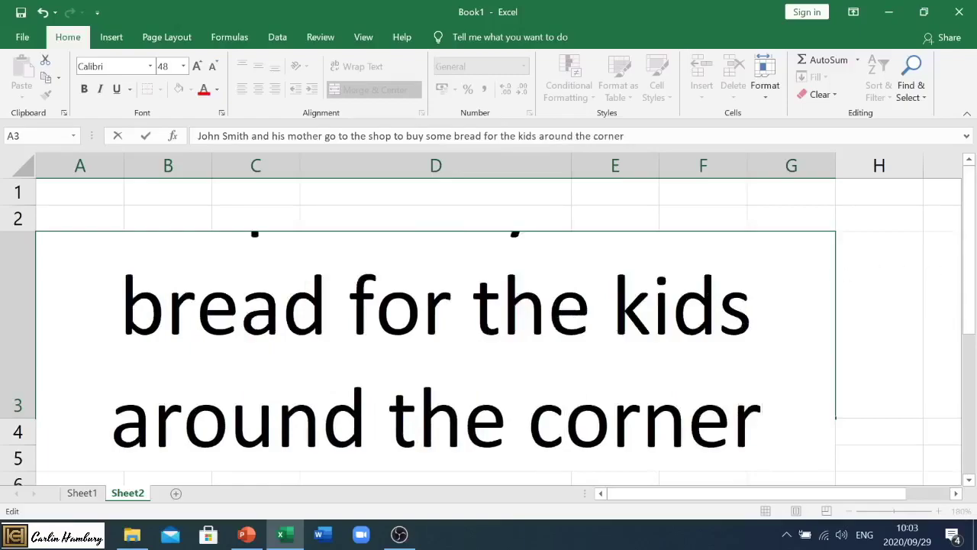
left_click_drag(967, 252, 966, 305)
key("End")
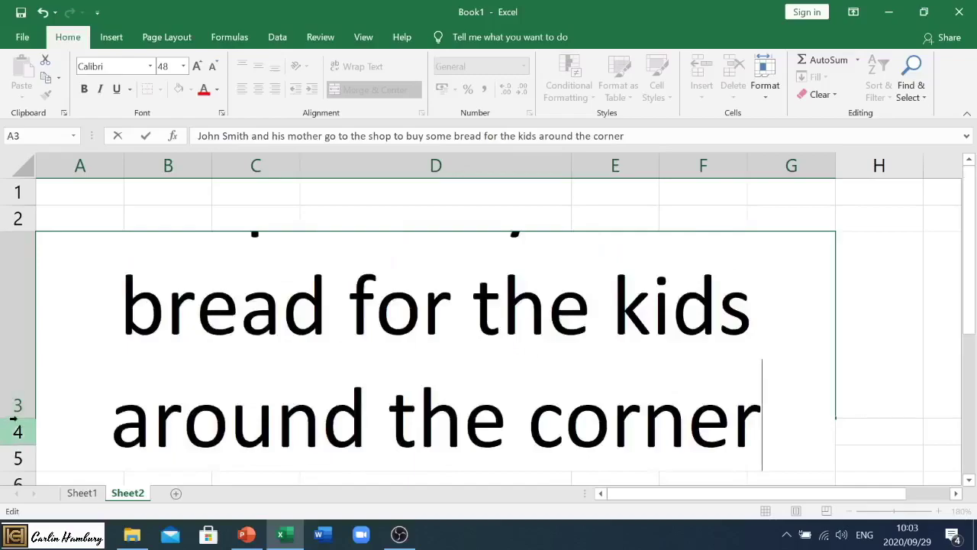
Finish editing A3, then heighten row 3 to about 190 (380 pixels) at 130% zoom.
left_click(16, 414)
left_click_drag(15, 414, 16, 488)
scroll(31, 343, "down", 2)
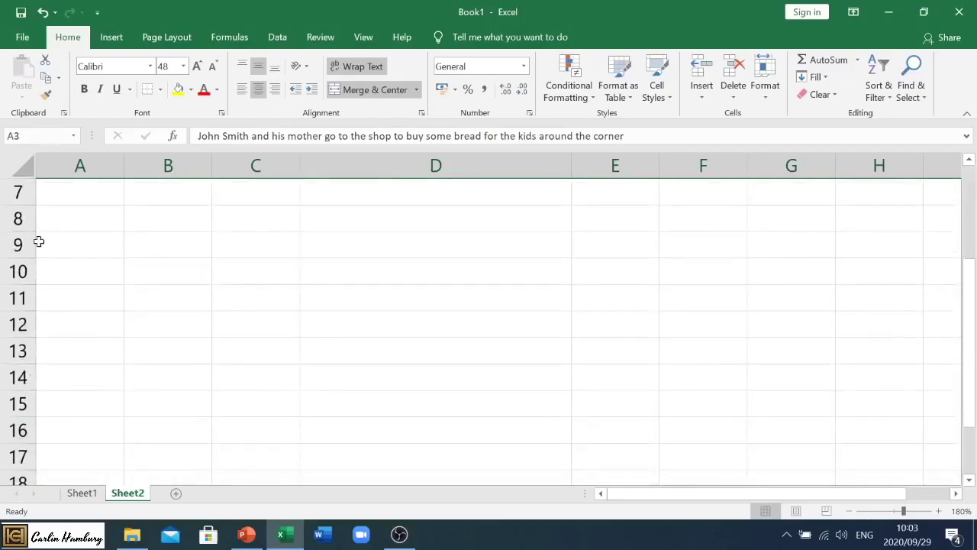
scroll(45, 271, "up", 1)
scroll(46, 270, "up", 1)
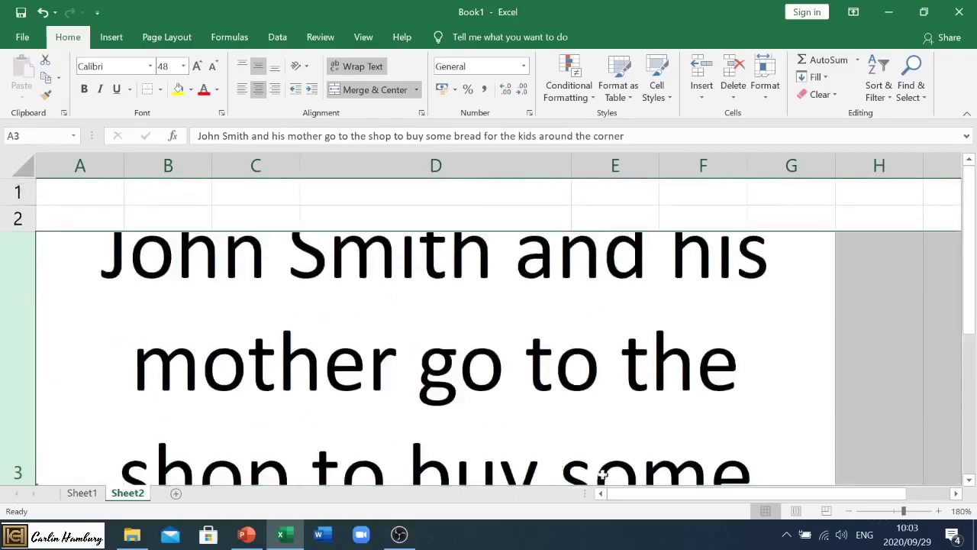
left_click(850, 509)
left_click(850, 510)
left_click(849, 510)
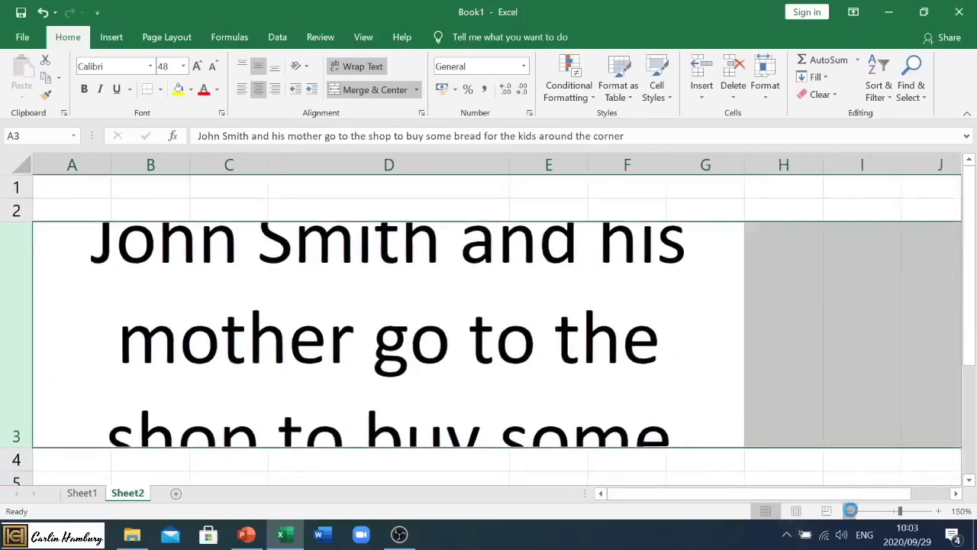
left_click(850, 510)
left_click(849, 509)
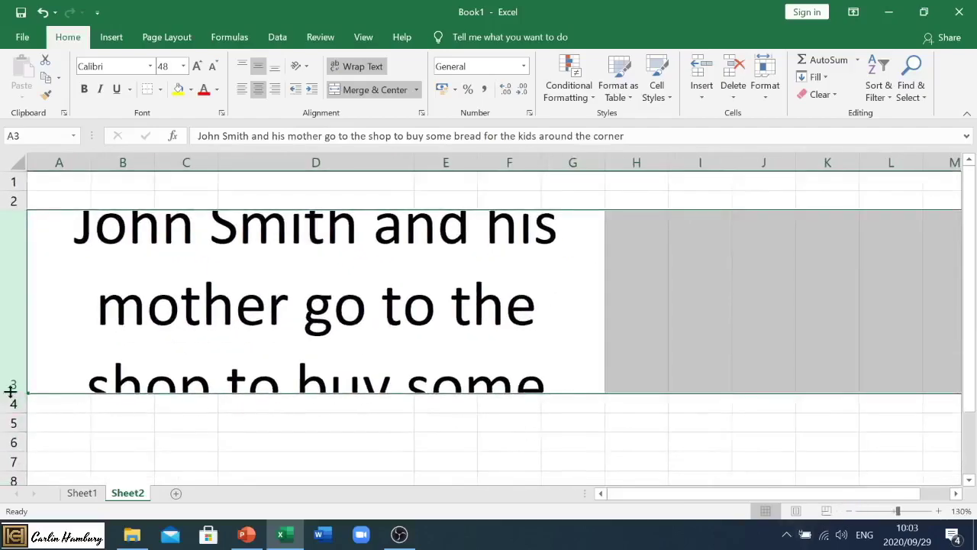
left_click_drag(10, 391, 14, 461)
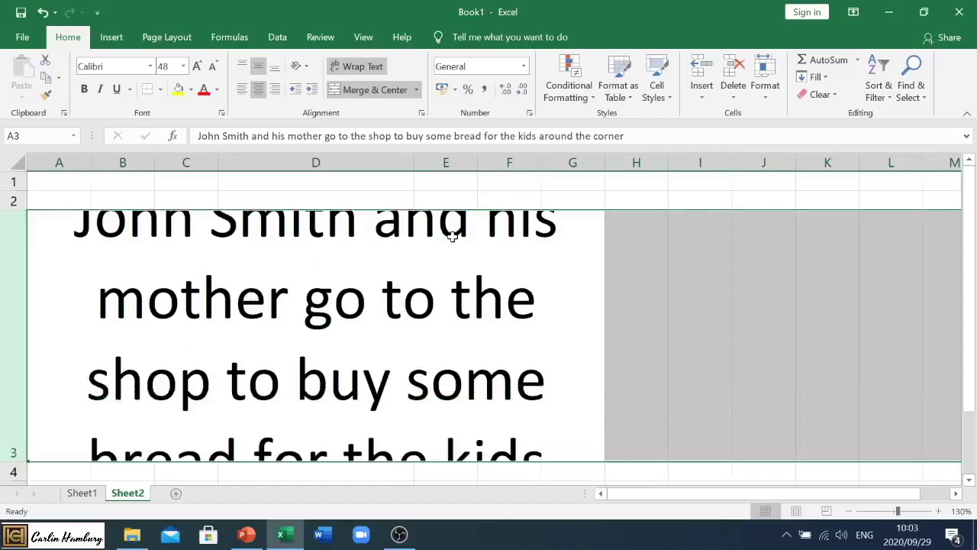
left_click(540, 249)
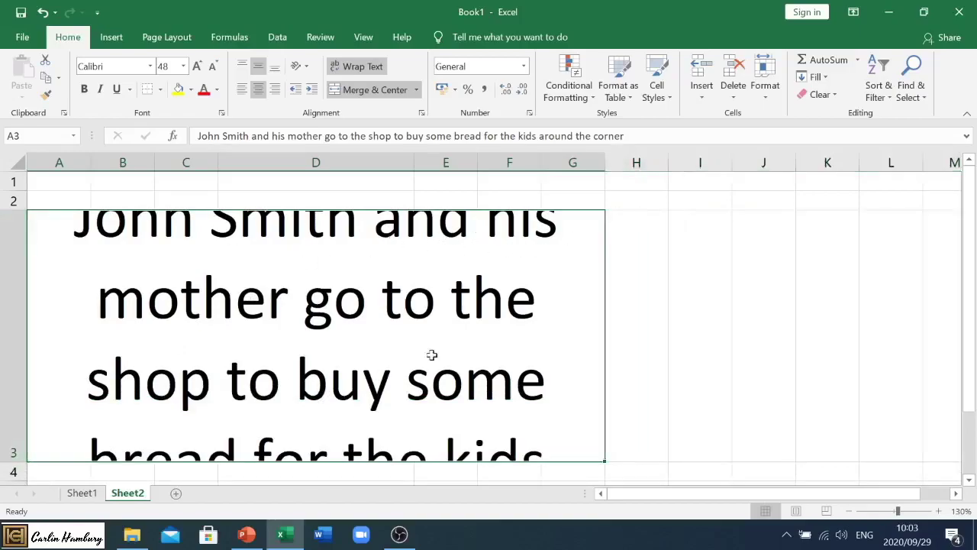